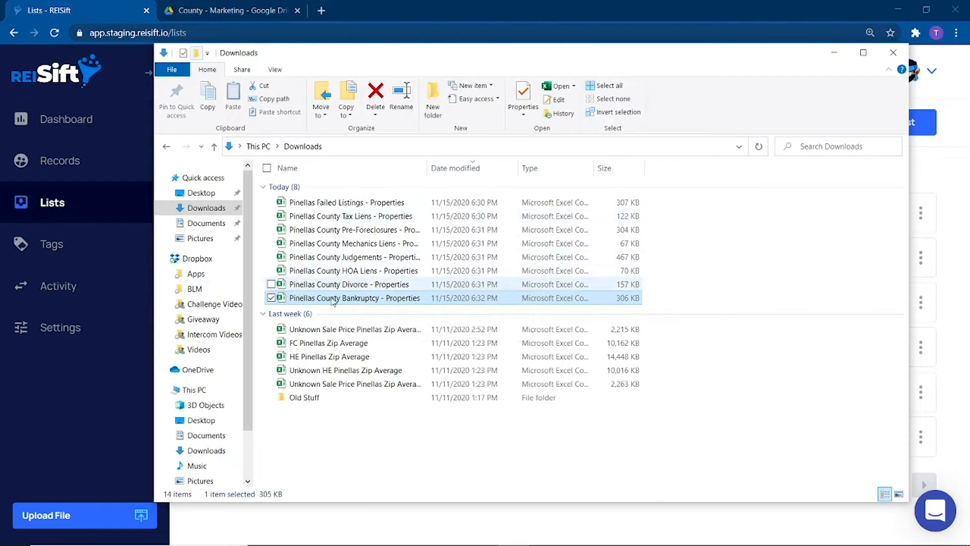
Return to the REISift lists page and create a new list named Bankruptcy
click(445, 528)
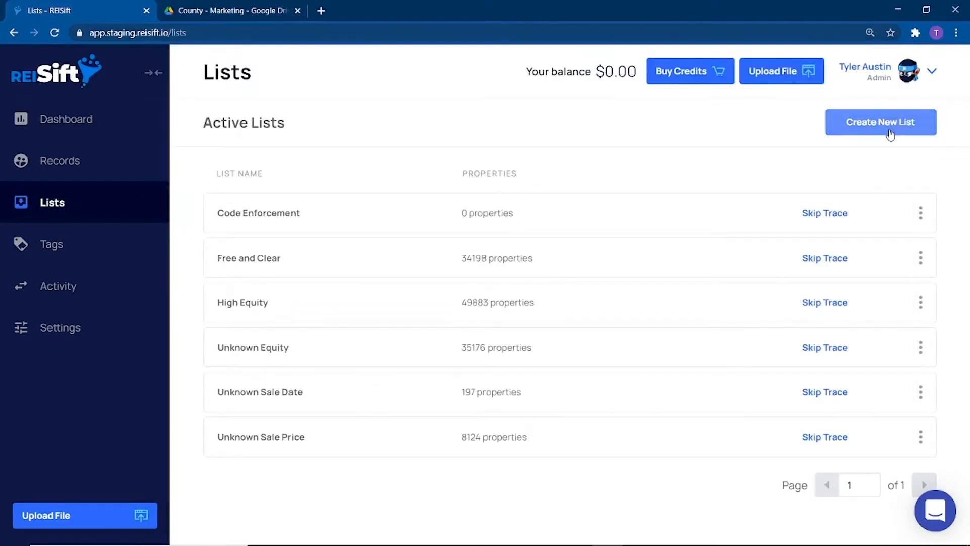
click(889, 122)
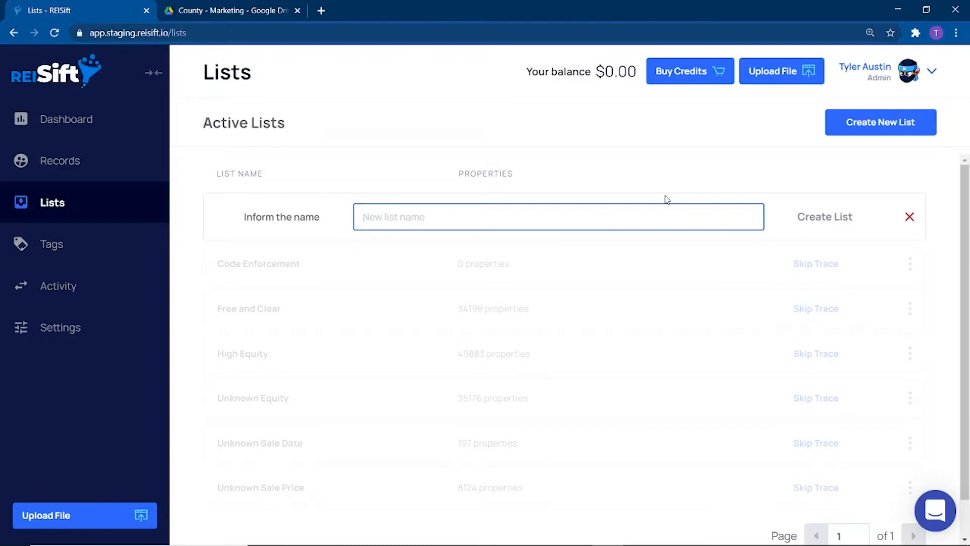
text(Bankruptcy)
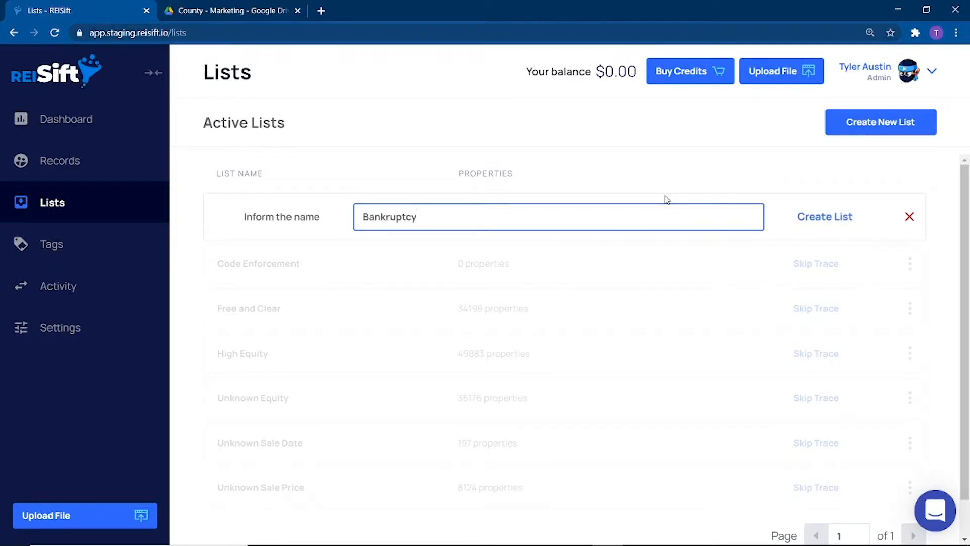
click(823, 216)
Check the downloaded county file names, and create a new list named Divorce
key(alt+Tab)
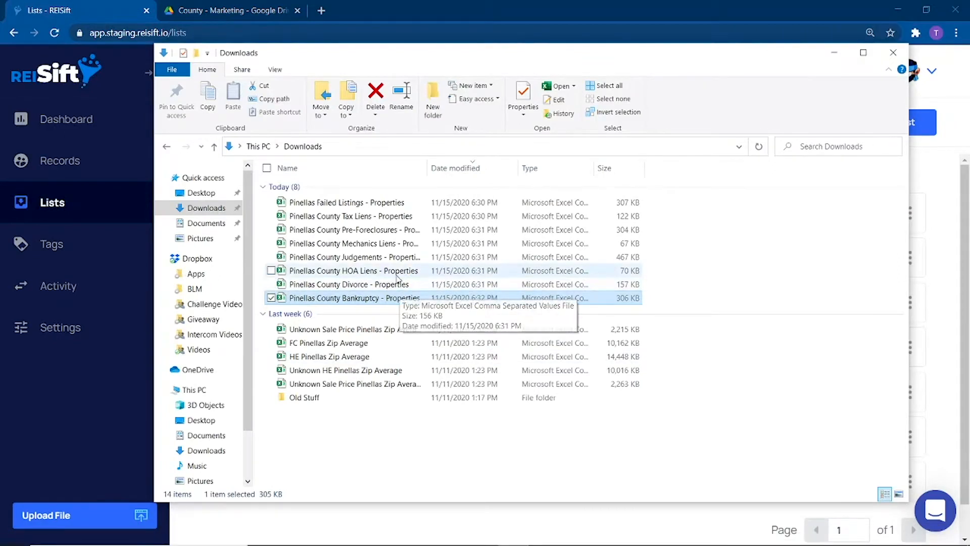
click(953, 282)
click(857, 131)
text(Divorce)
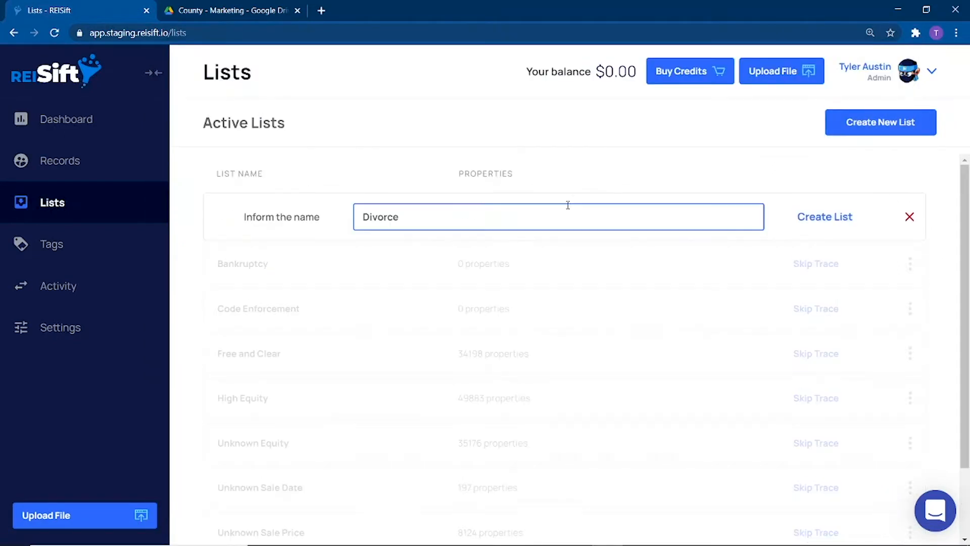
click(812, 220)
Create a new list named HOA Liens
click(884, 129)
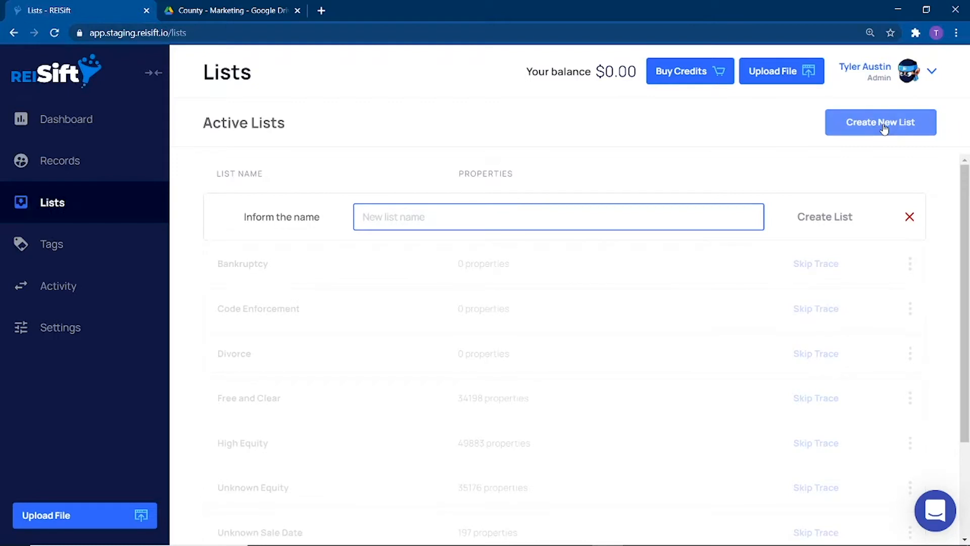
text(HOA Liens)
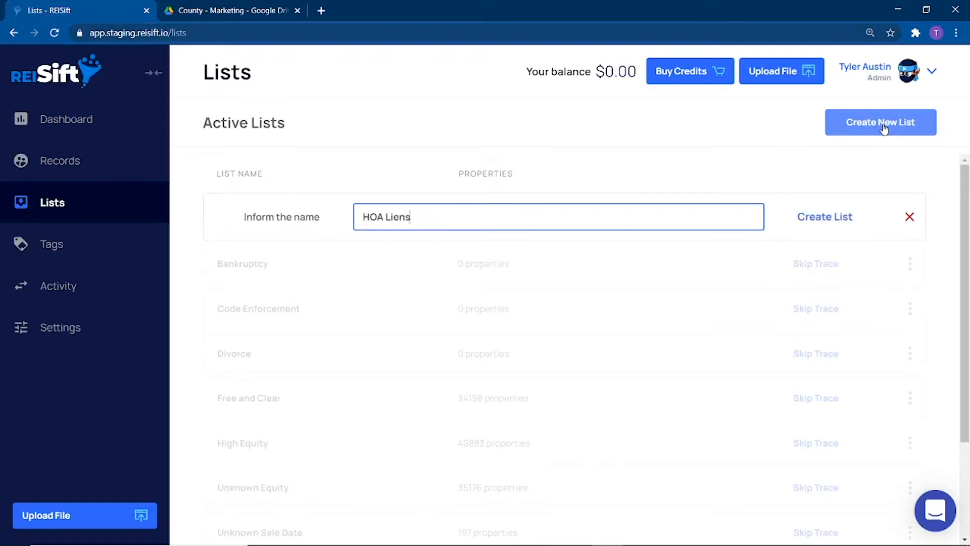
click(830, 216)
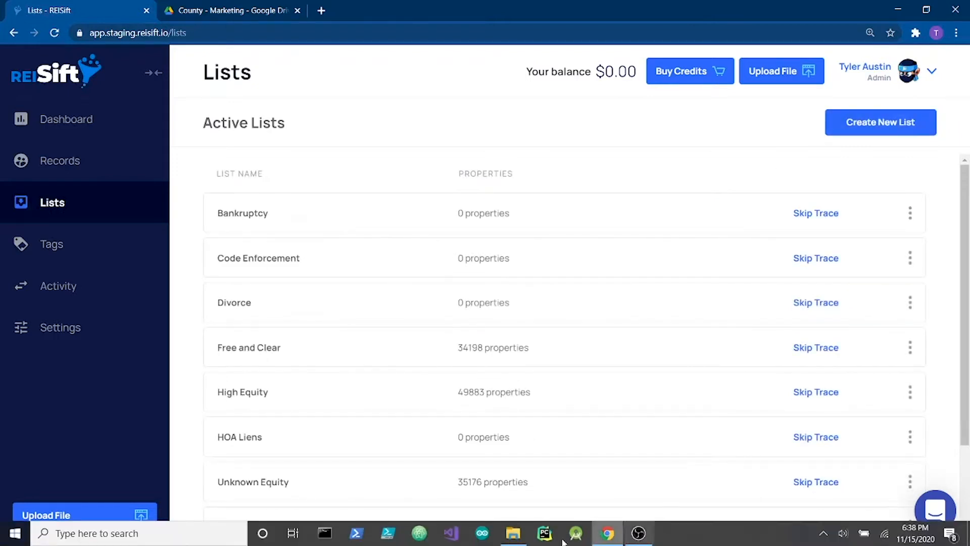
Consult the downloaded file names and create the Judgements and Mechanic Liens lists
click(513, 533)
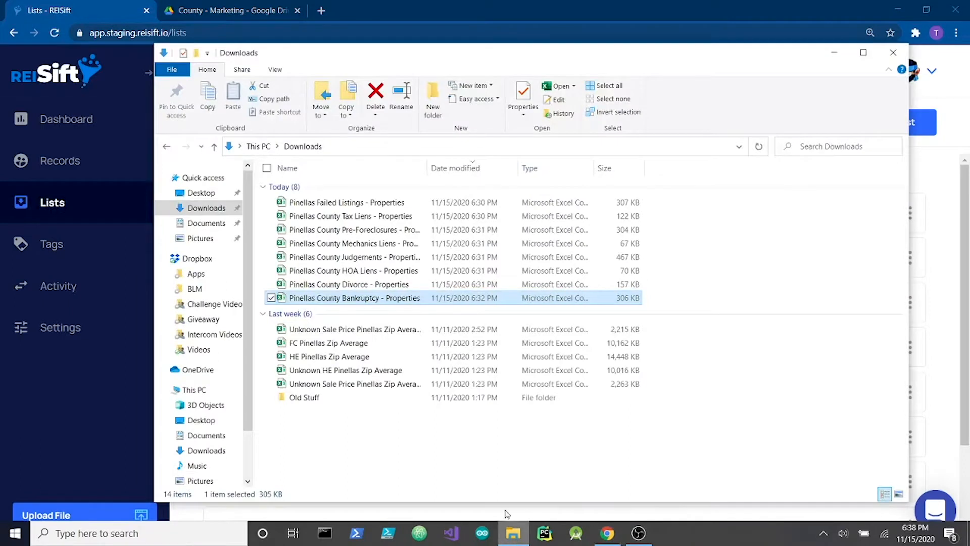
click(377, 257)
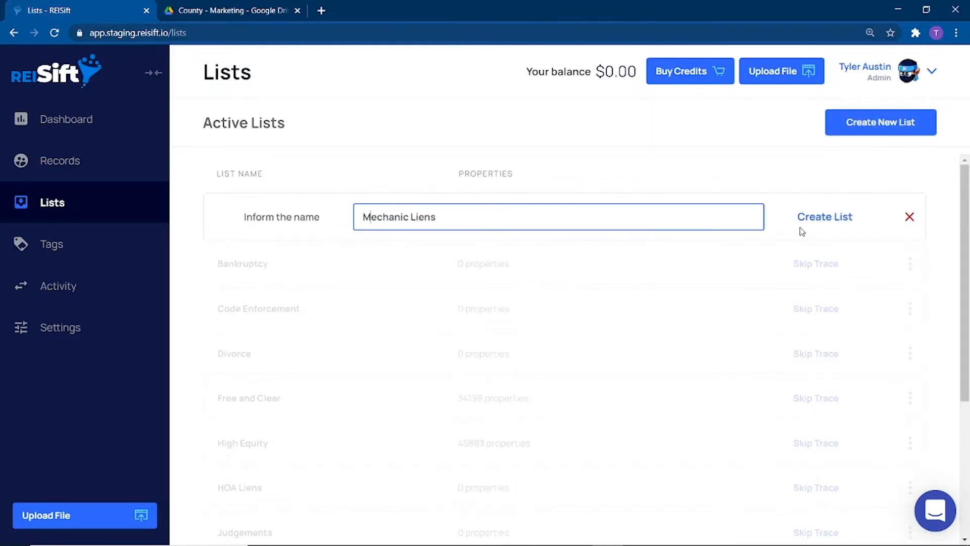
click(810, 219)
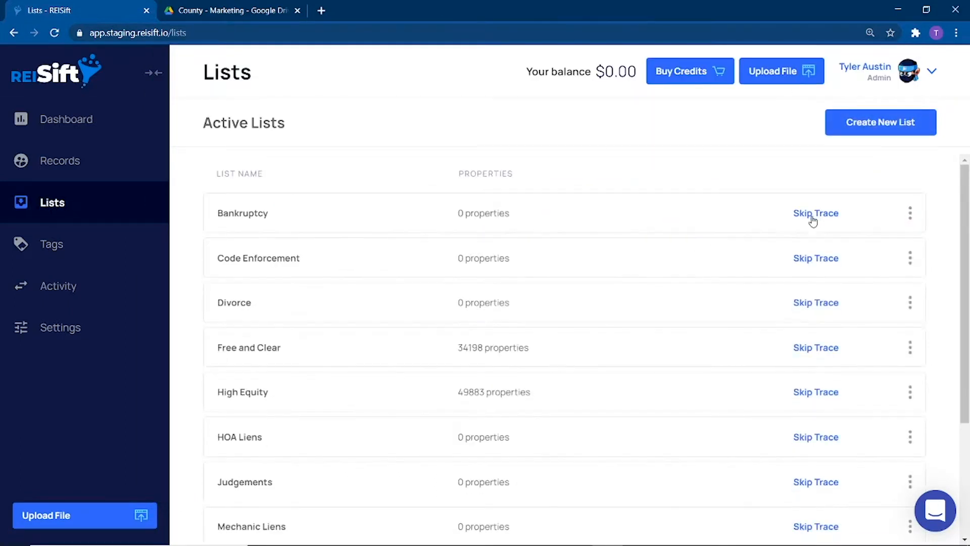
Create the remaining lists that match the downloaded Pinellas files, including Failed Listings
click(513, 538)
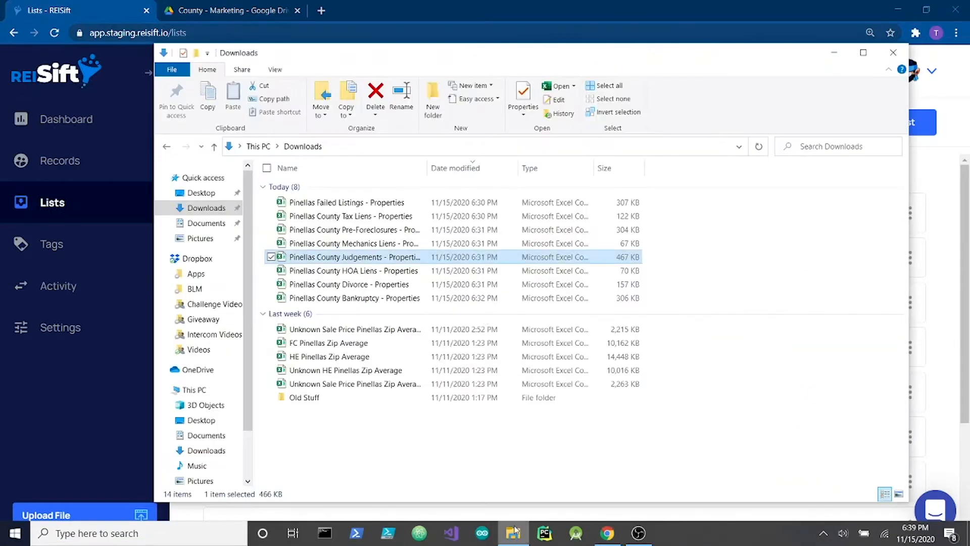
click(400, 232)
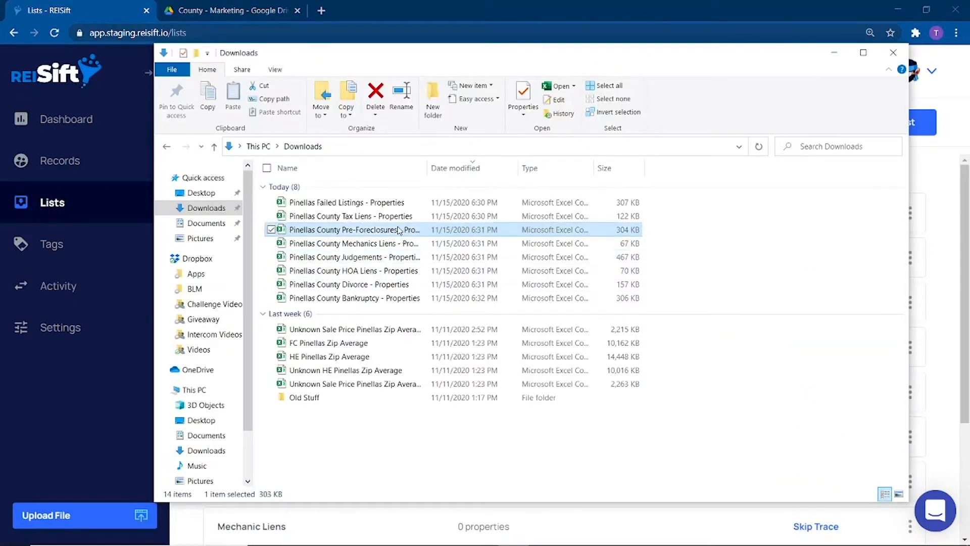
click(927, 153)
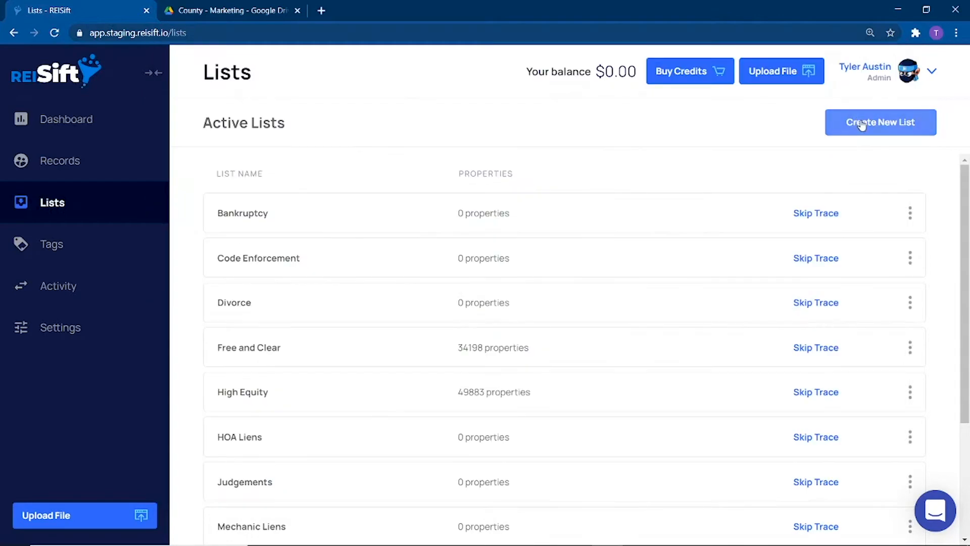
click(861, 124)
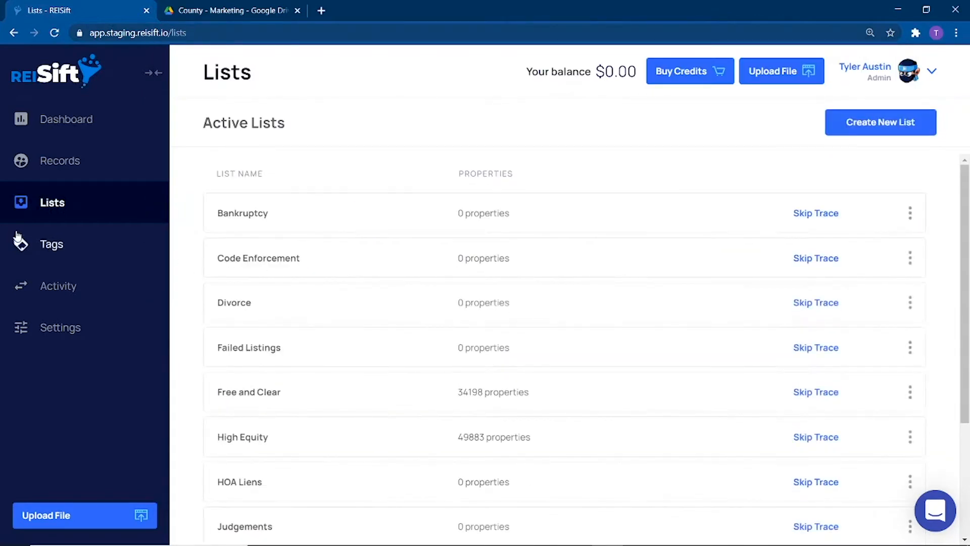
Open the tags page and review the existing tags, comparing Propstream, List Purchased October 2020 and LP Nov 2020
click(53, 248)
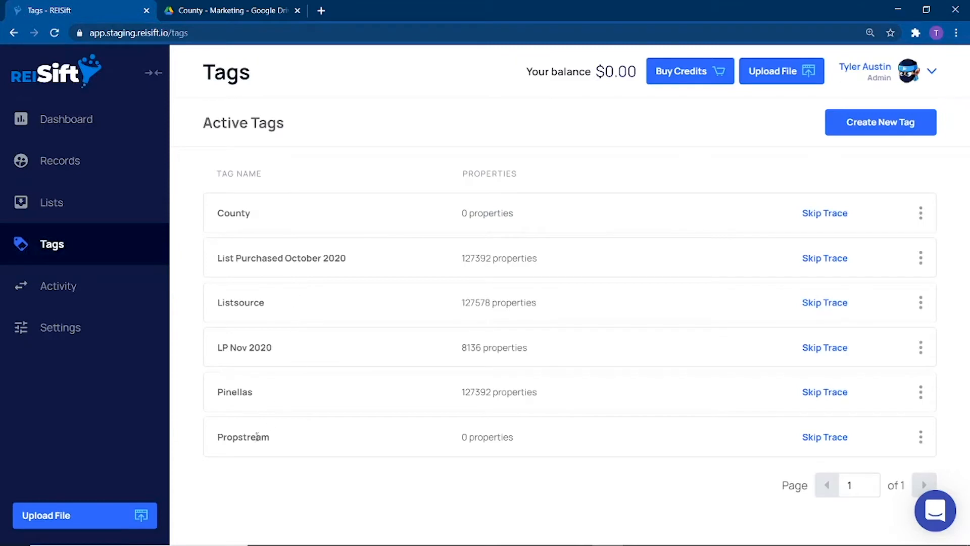
double_click(258, 436)
triple_click(264, 261)
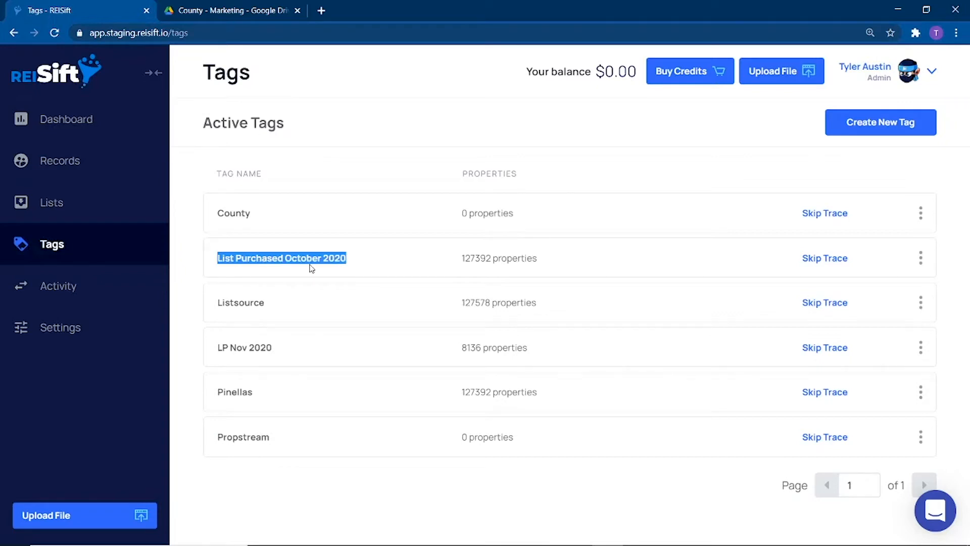
click(338, 339)
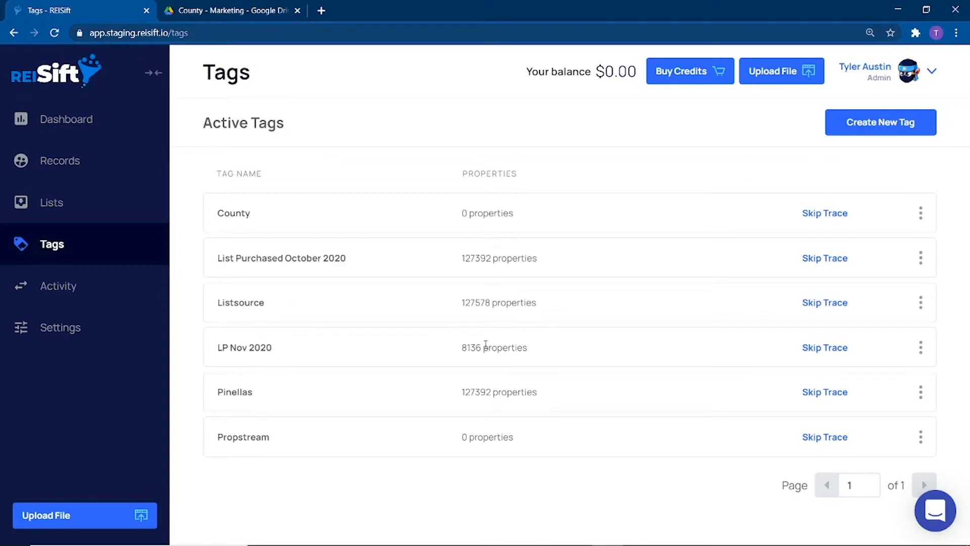
double_click(469, 349)
triple_click(288, 261)
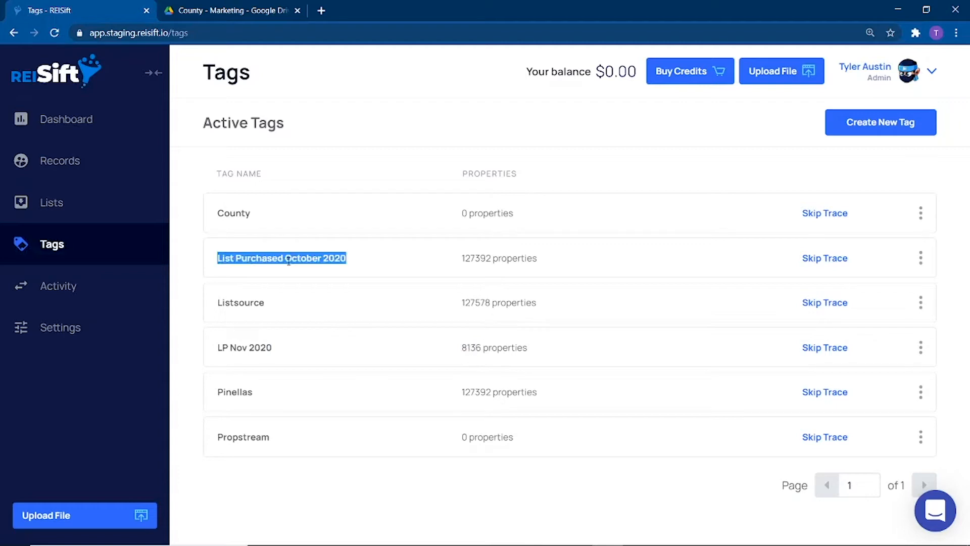
click(228, 349)
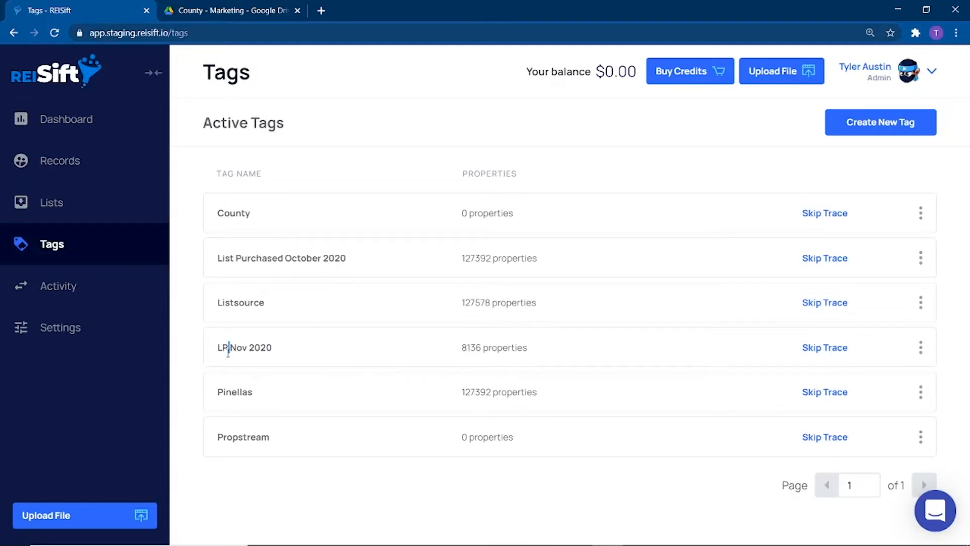
triple_click(228, 351)
click(279, 339)
Start a new file upload and load the Pinellas County Bankruptcy - Properties CSV from Downloads
click(80, 221)
click(65, 179)
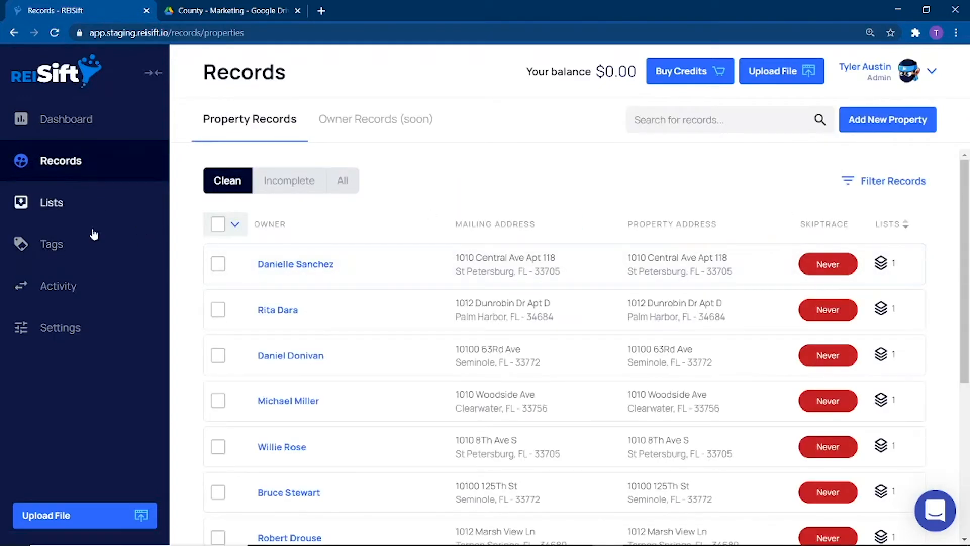
click(83, 515)
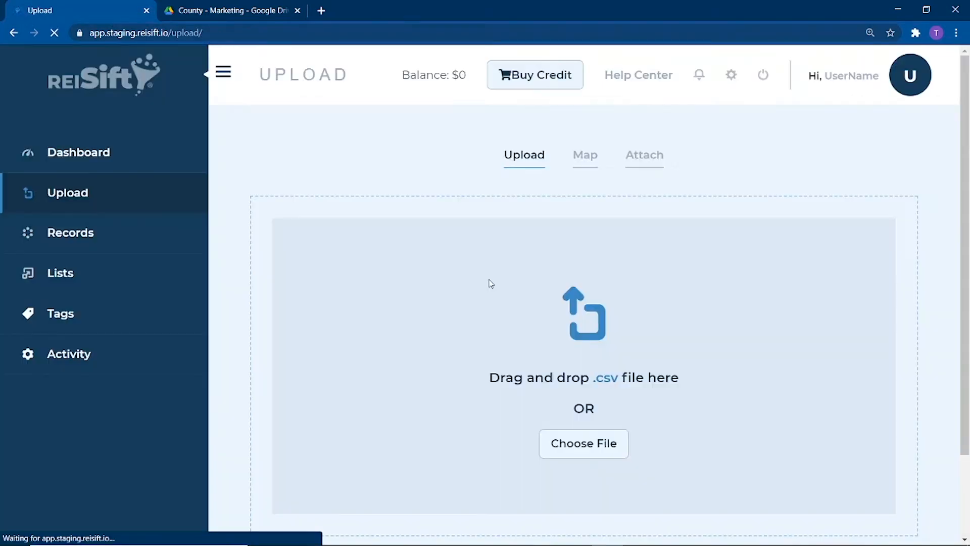
scroll(494, 331, down, 2)
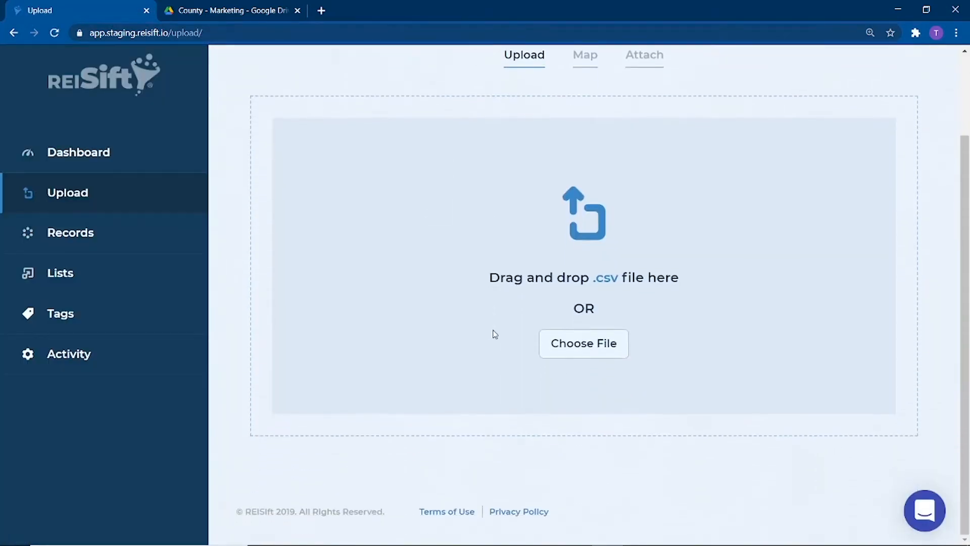
scroll(494, 334, up, 1)
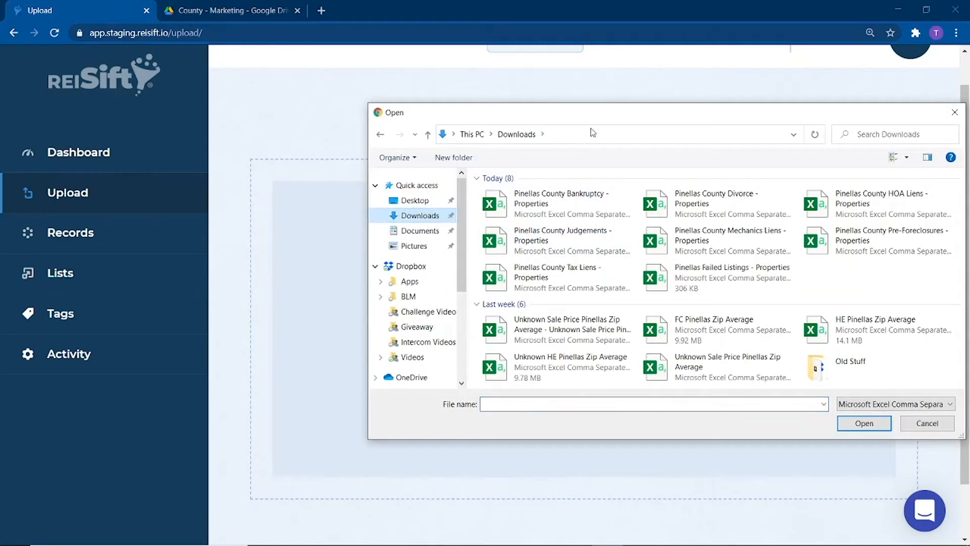
click(503, 252)
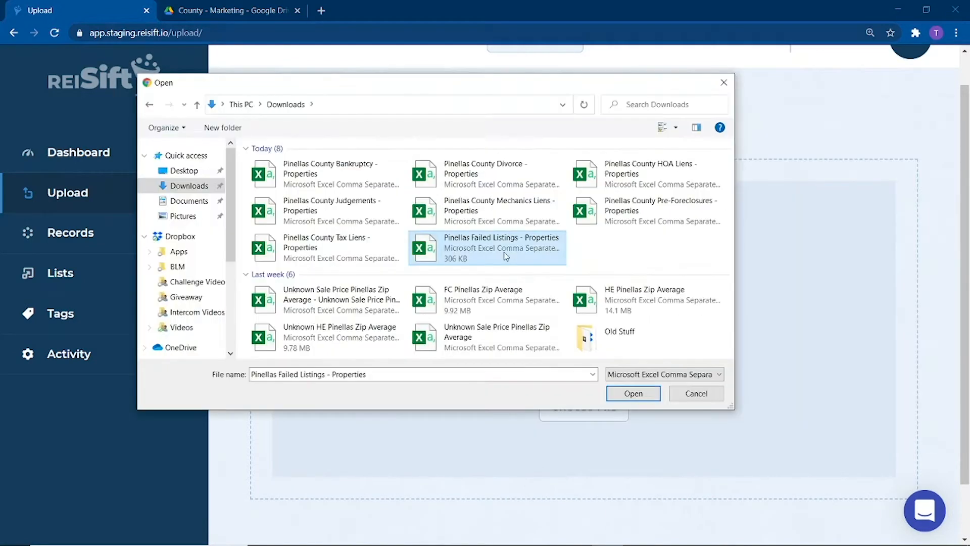
click(291, 177)
click(632, 393)
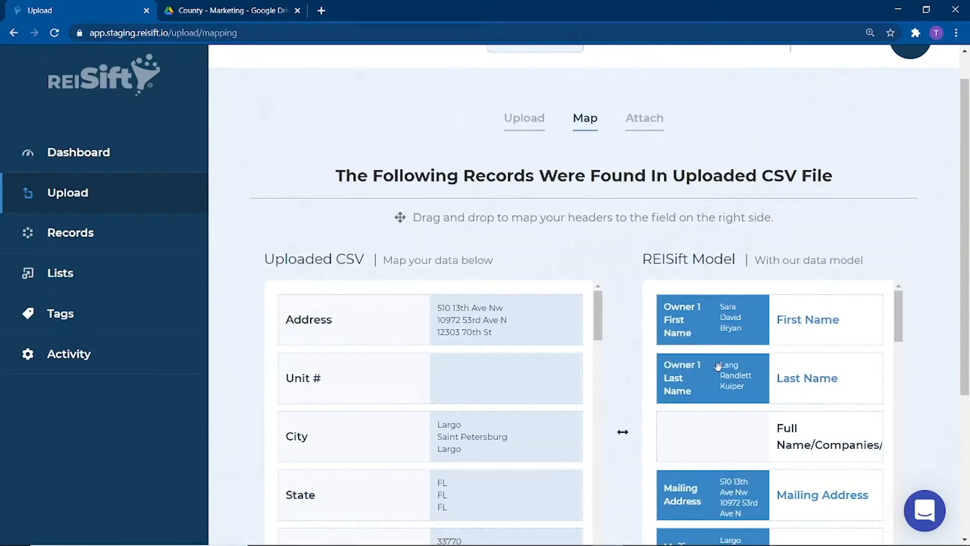
Map the CSV's Address, City, State and Zip columns to Property Address, Property City, Property State and Property Zip
scroll(718, 367, down, 4)
scroll(639, 378, down, 2)
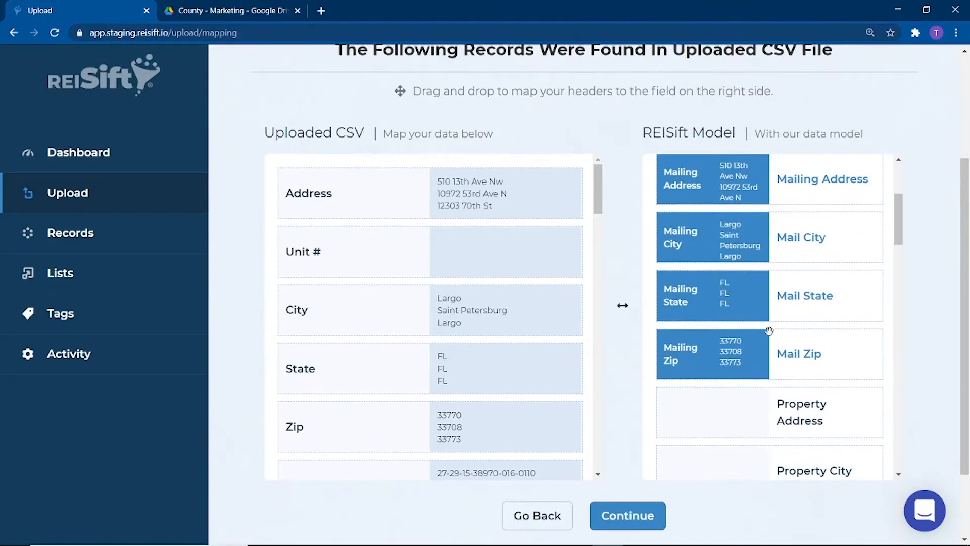
scroll(769, 331, down, 3)
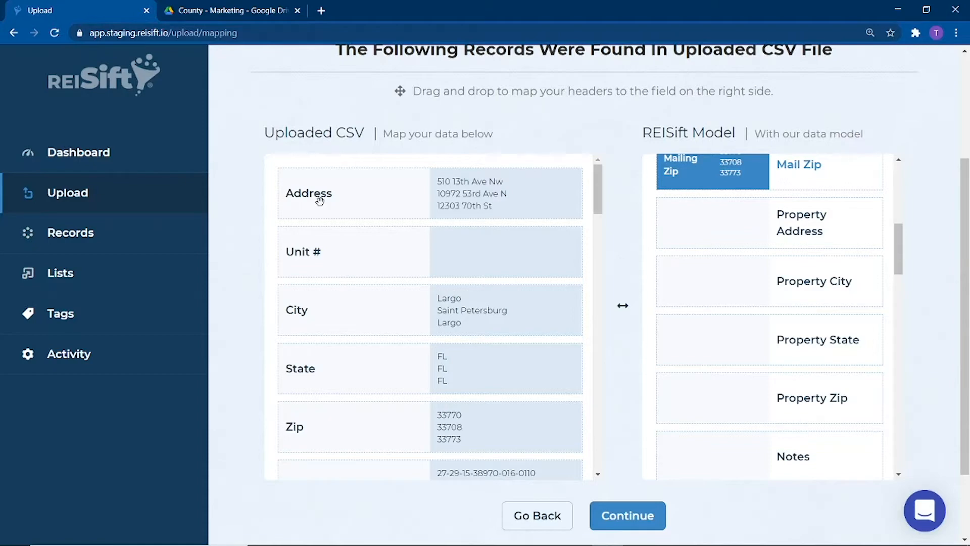
drag(330, 201, 680, 225)
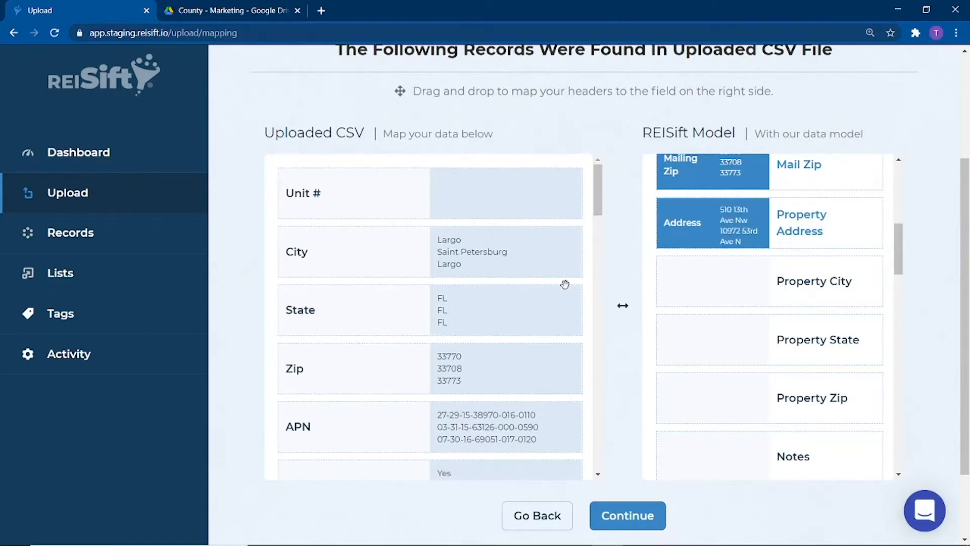
drag(438, 265, 815, 295)
drag(408, 254, 733, 400)
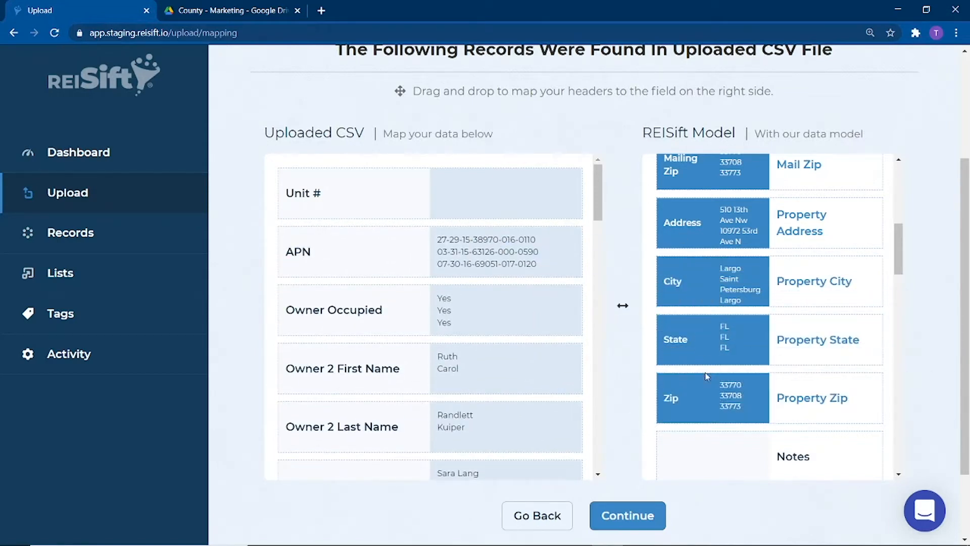
Review the mapped REISift fields and the CSV columns left unmapped, from owner names through phone types
scroll(722, 354, down, 2)
scroll(722, 346, up, 8)
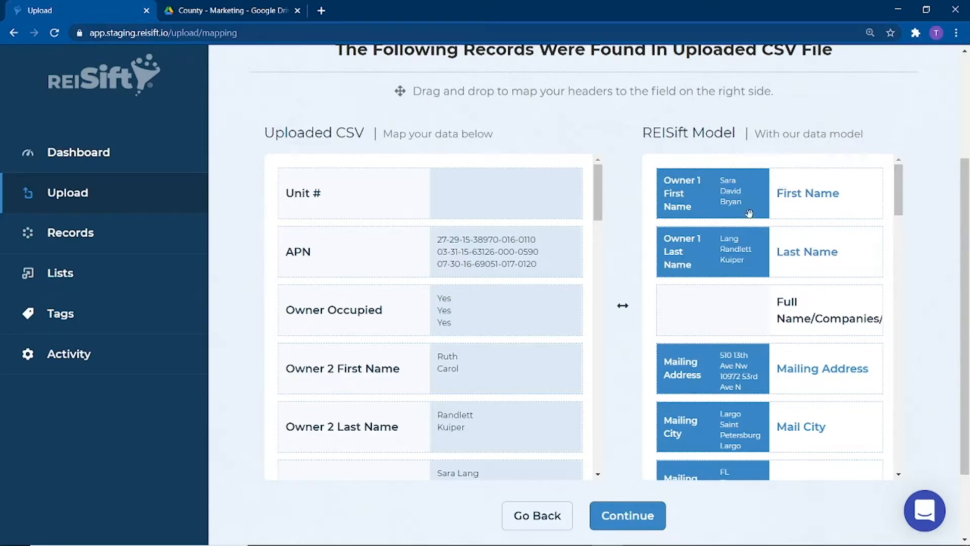
scroll(772, 230, down, 20)
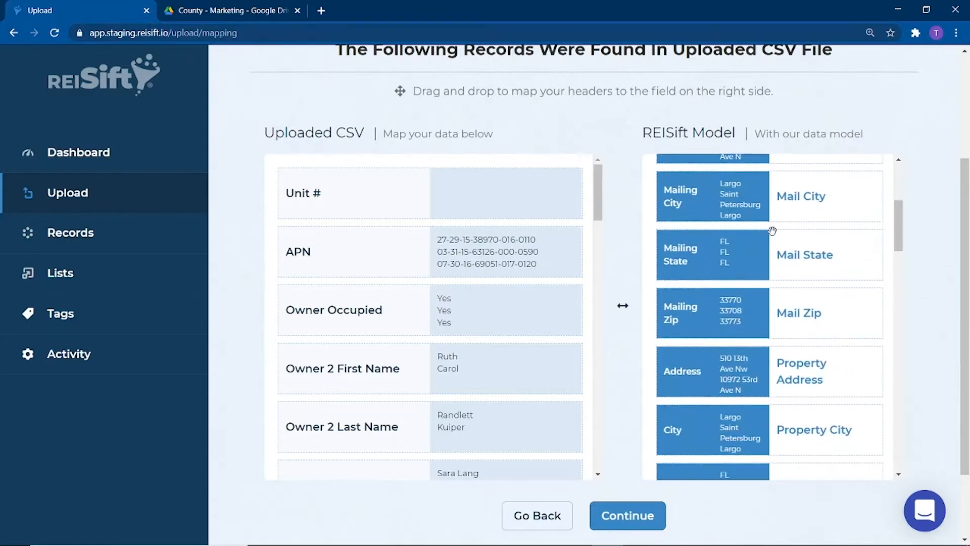
scroll(772, 277, down, 6)
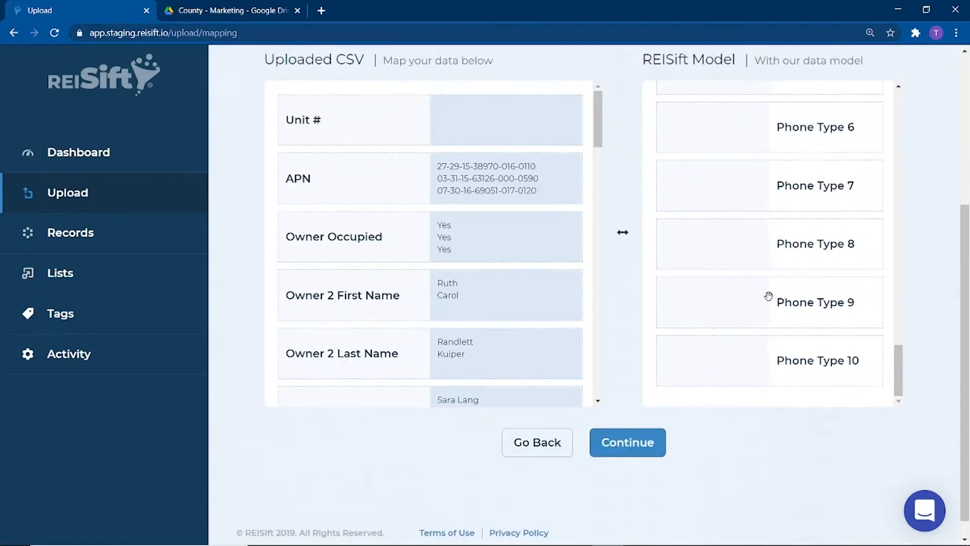
scroll(543, 298, down, 12)
scroll(542, 298, down, 5)
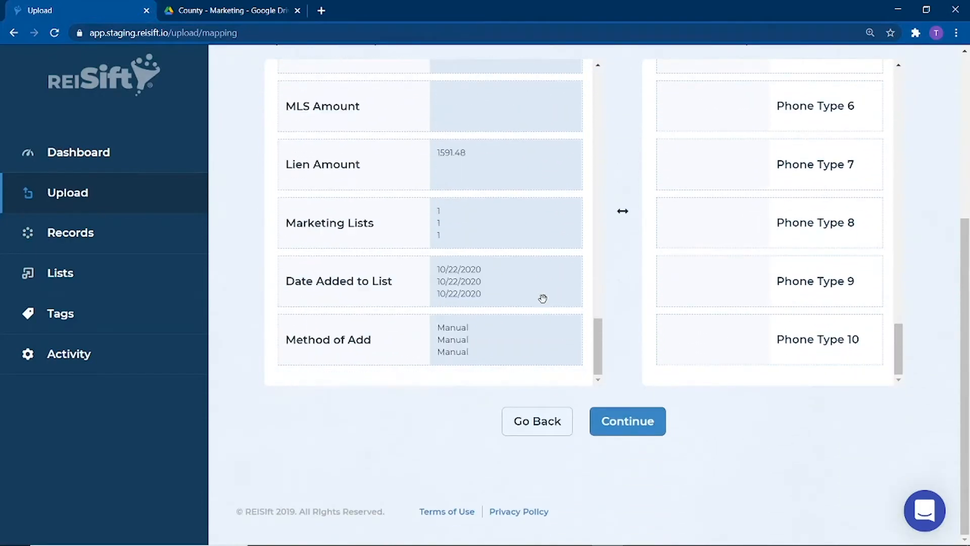
scroll(818, 455, up, 20)
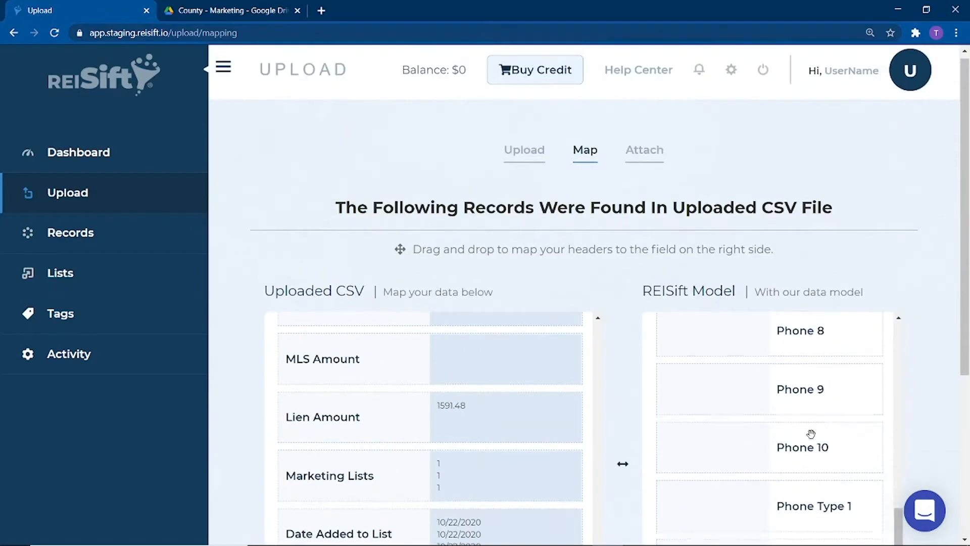
Accept the column mapping and assign the uploaded records to the existing Divorce list
scroll(796, 405, up, 4)
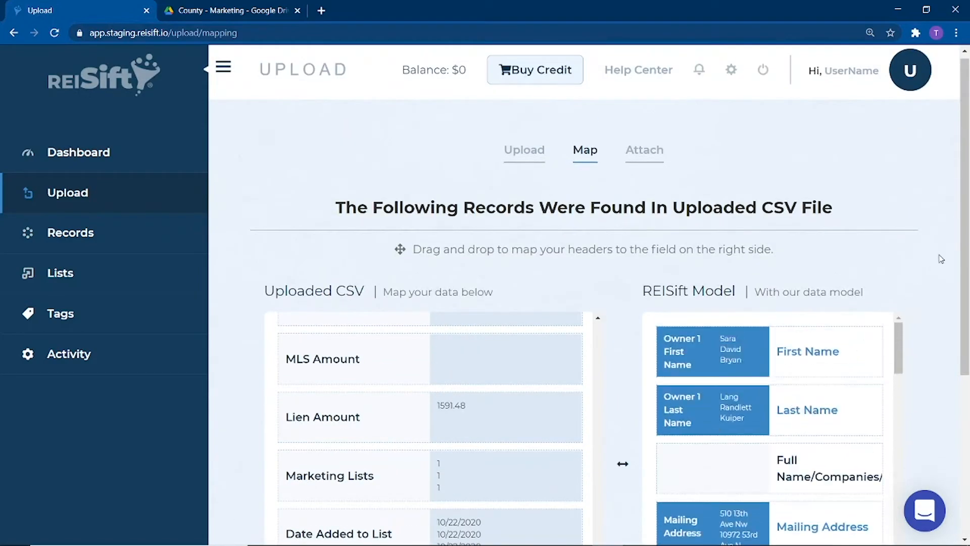
scroll(940, 258, down, 5)
click(643, 424)
click(390, 256)
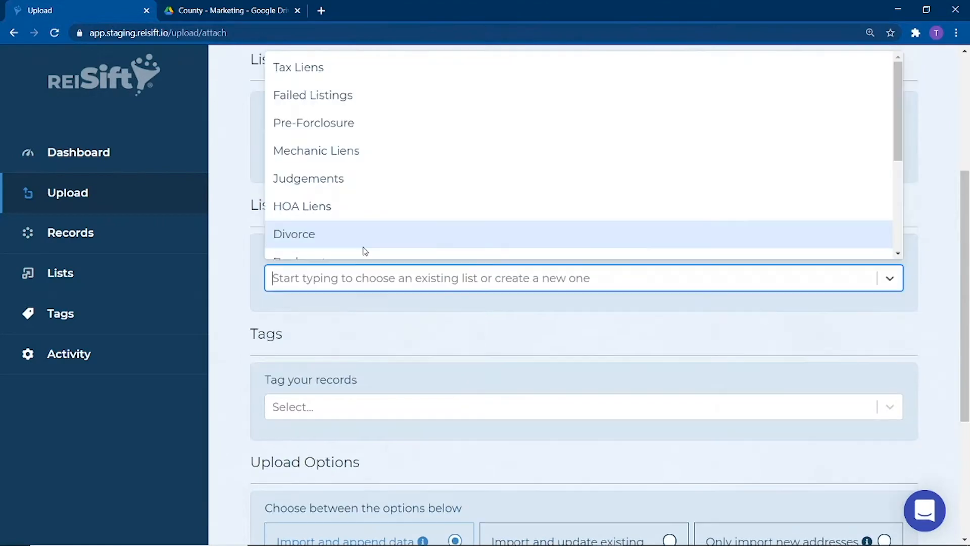
click(348, 247)
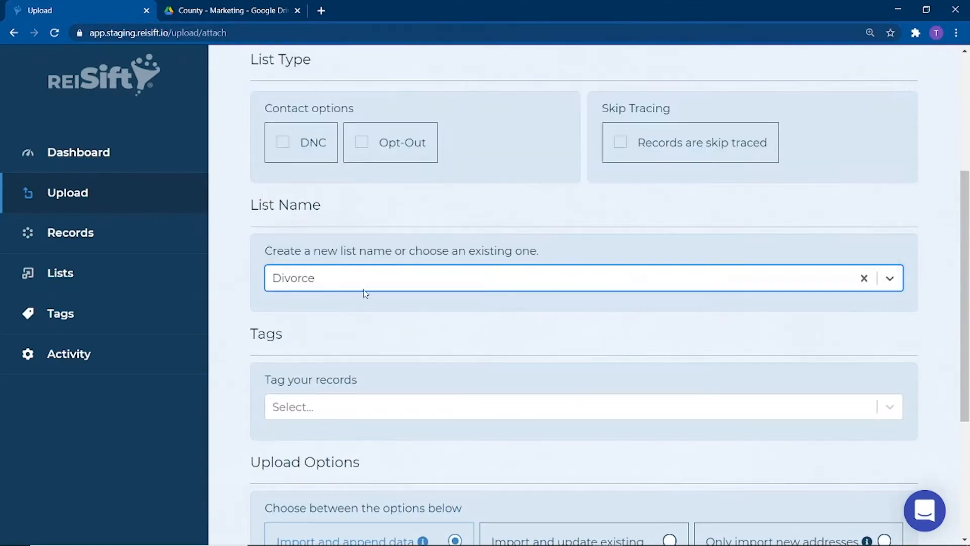
Tag the uploaded records with Propstream, Pinellas and List Purchased October 2020
click(368, 406)
click(343, 409)
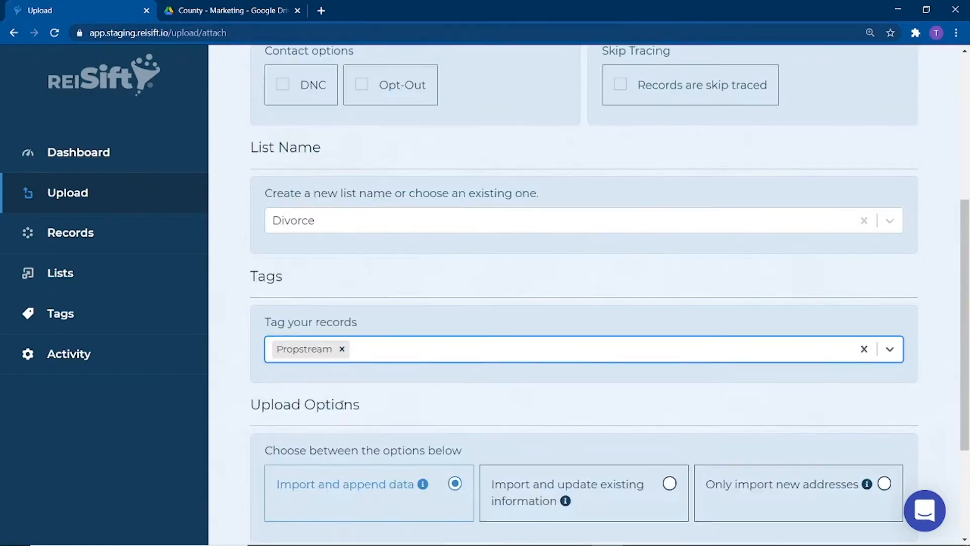
click(399, 358)
click(325, 472)
click(455, 358)
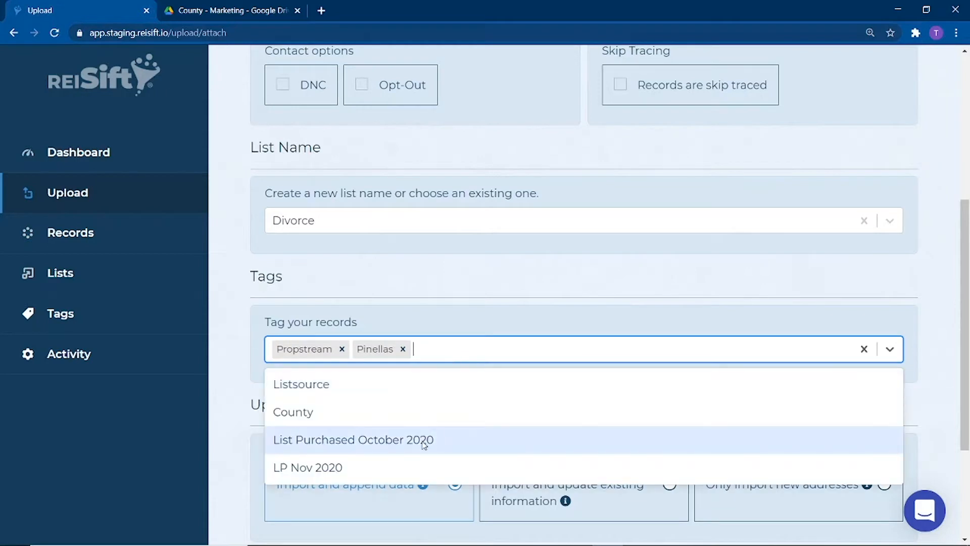
click(424, 444)
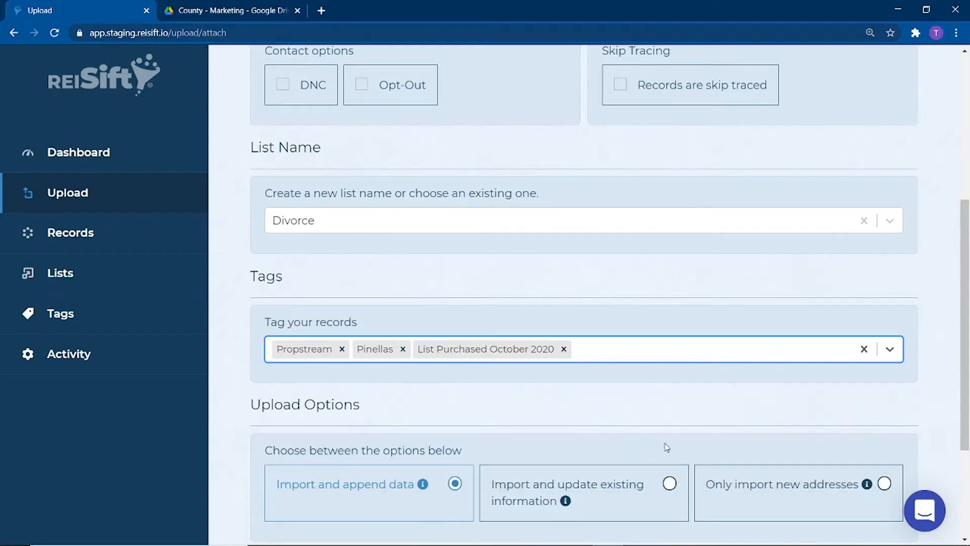
Set the upload option to Import and update existing information, review the attach settings and save the upload
click(671, 484)
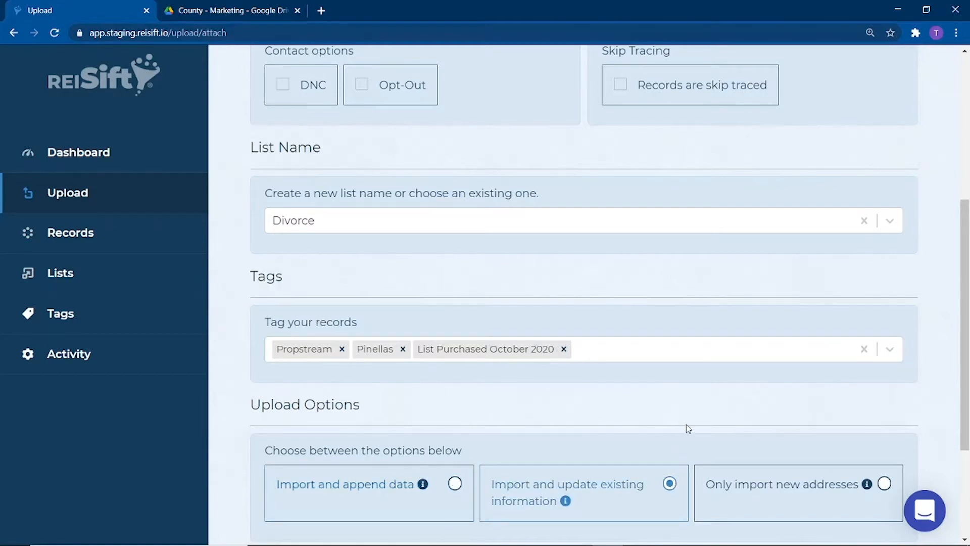
scroll(686, 427, up, 3)
scroll(546, 427, down, 5)
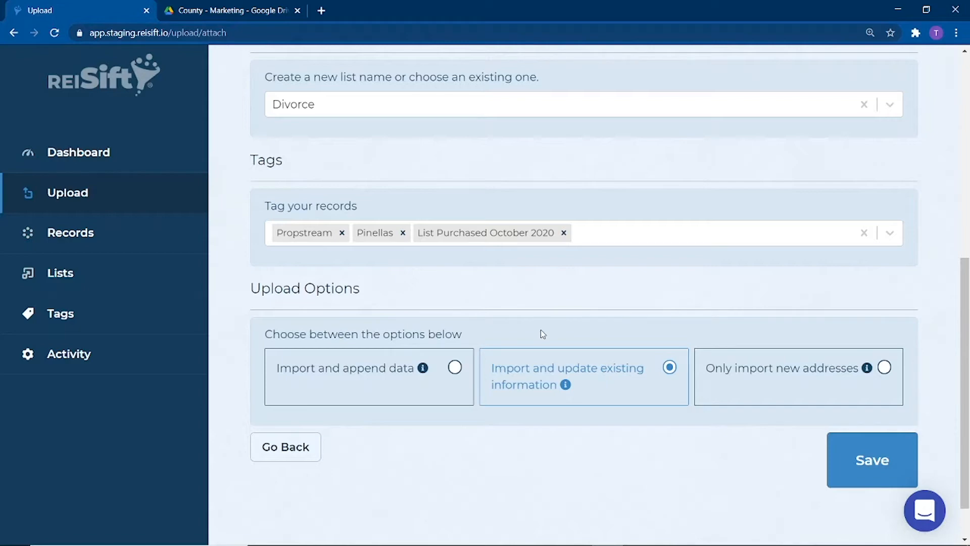
scroll(531, 315, up, 3)
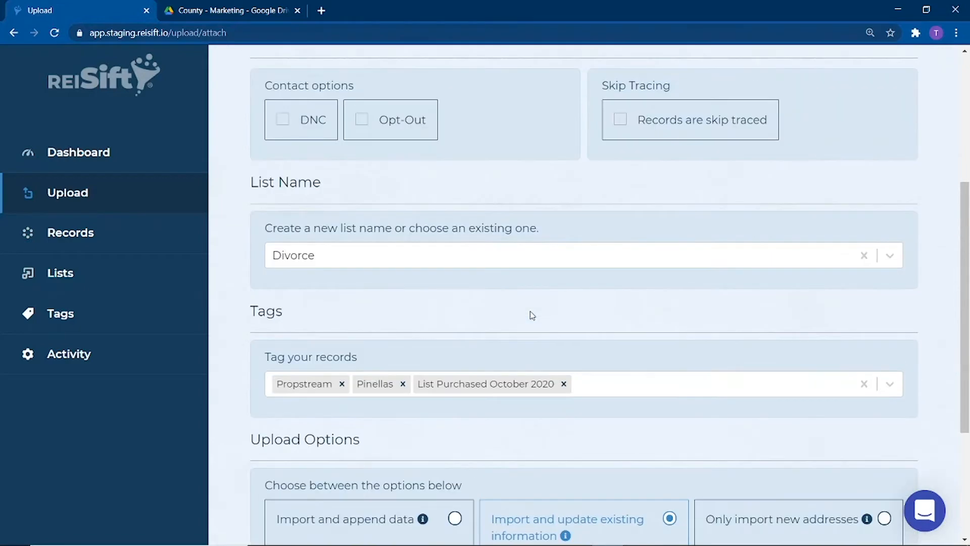
scroll(532, 315, up, 4)
scroll(700, 304, down, 8)
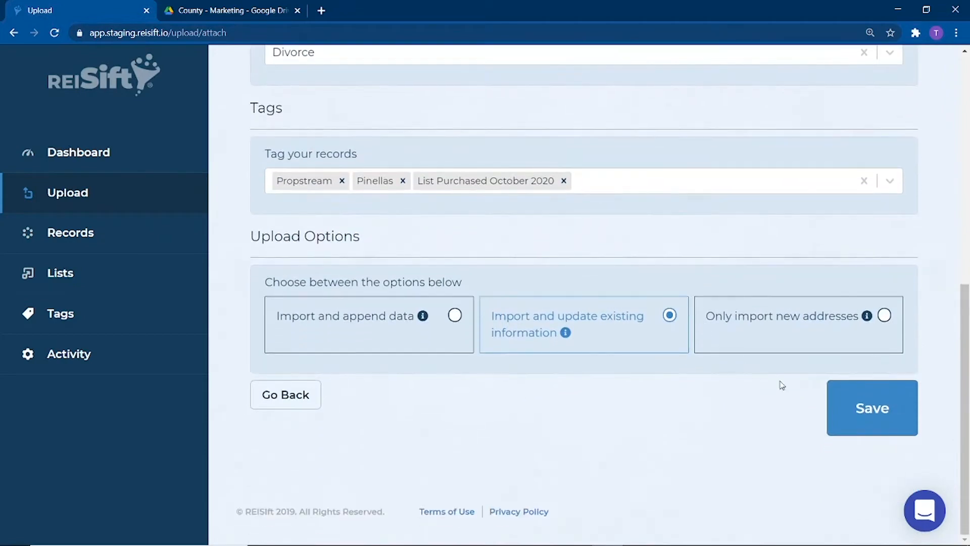
click(876, 418)
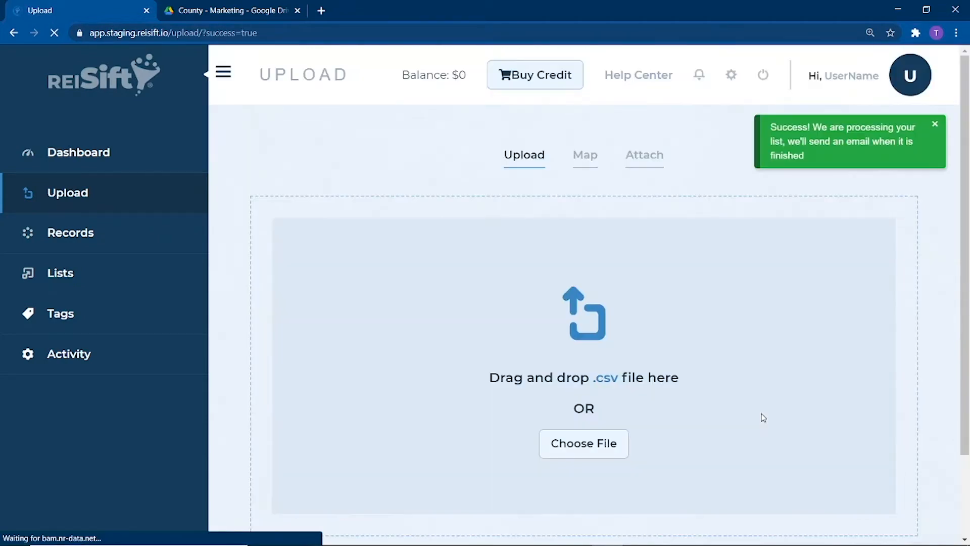
Open the file selection for another CSV upload from Downloads
click(584, 451)
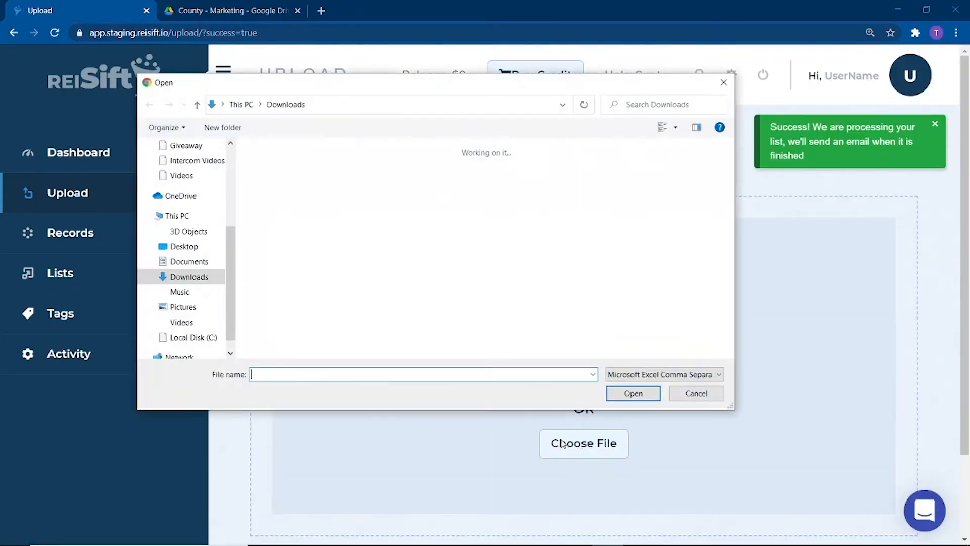
click(460, 178)
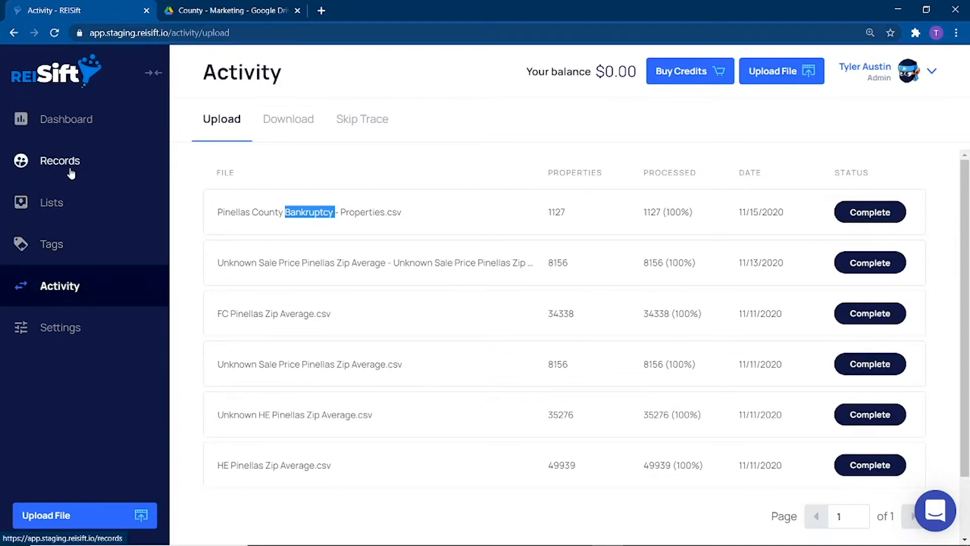
Open the lists overview and check the property count of the Divorce list
click(57, 208)
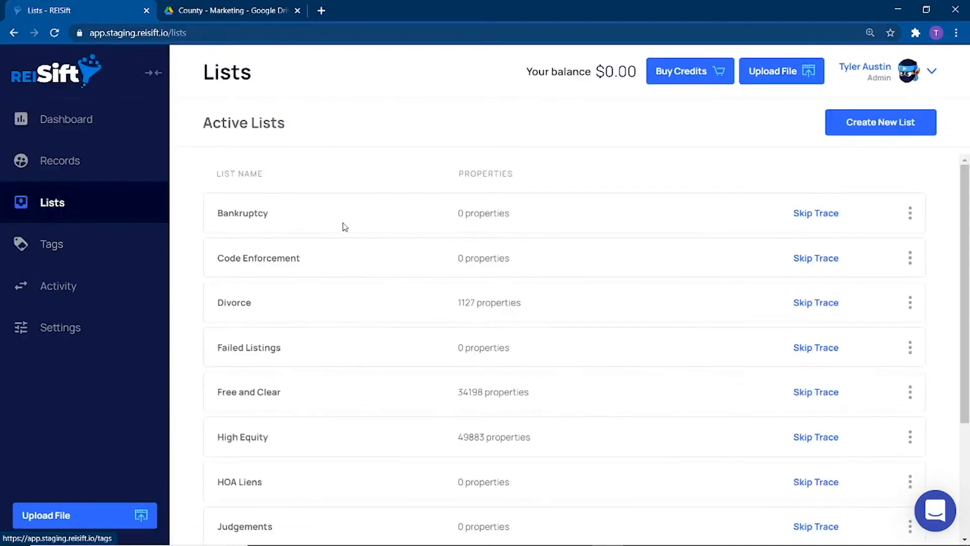
double_click(485, 304)
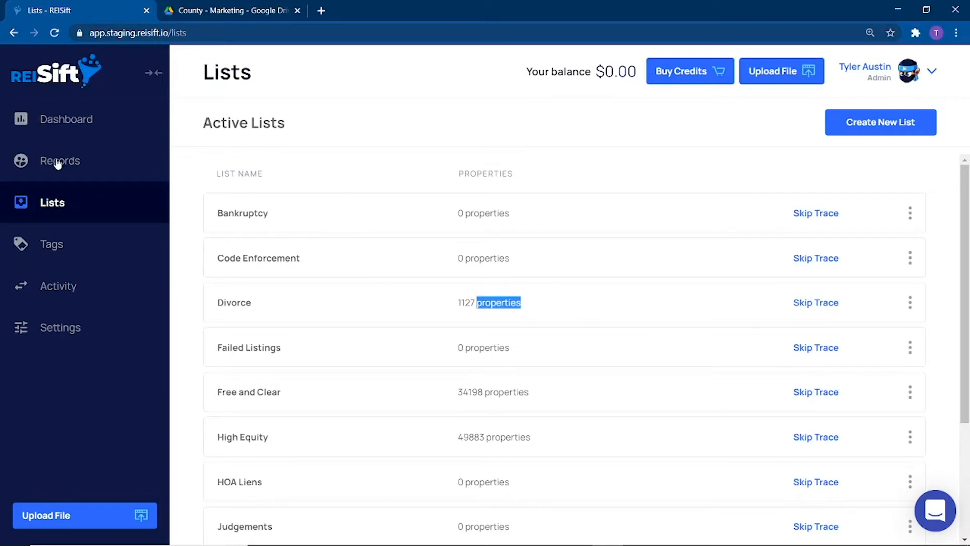
click(55, 119)
Show all property records and filter them to those in the Divorce list
click(68, 161)
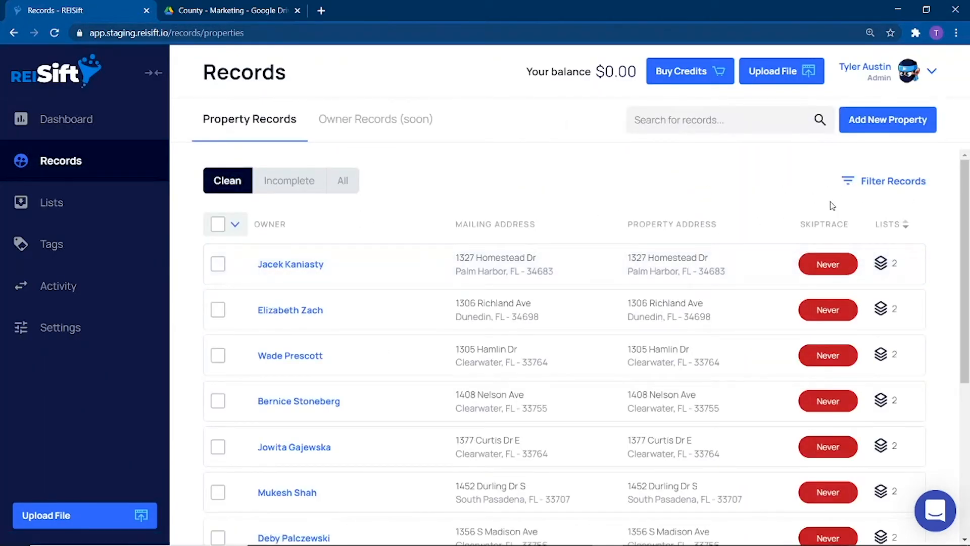
click(338, 187)
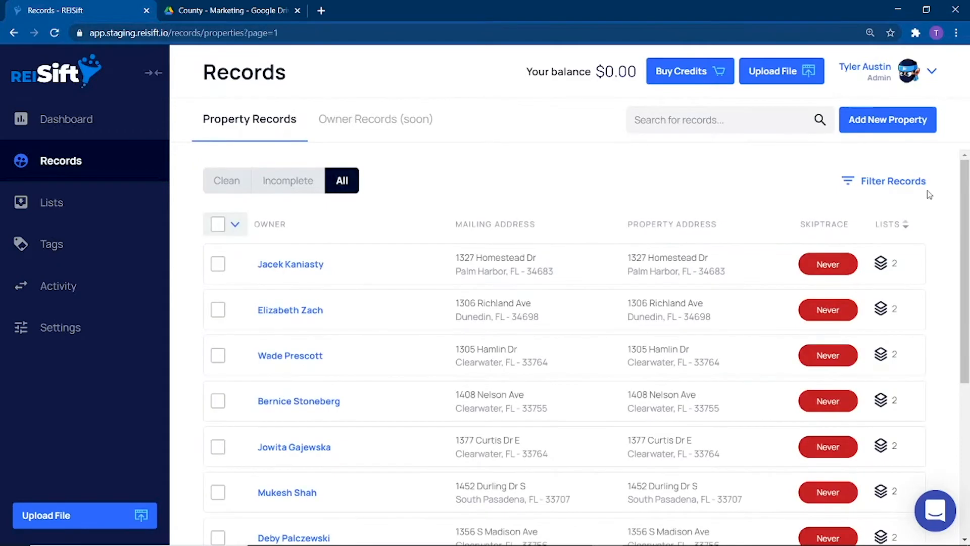
click(883, 184)
click(867, 248)
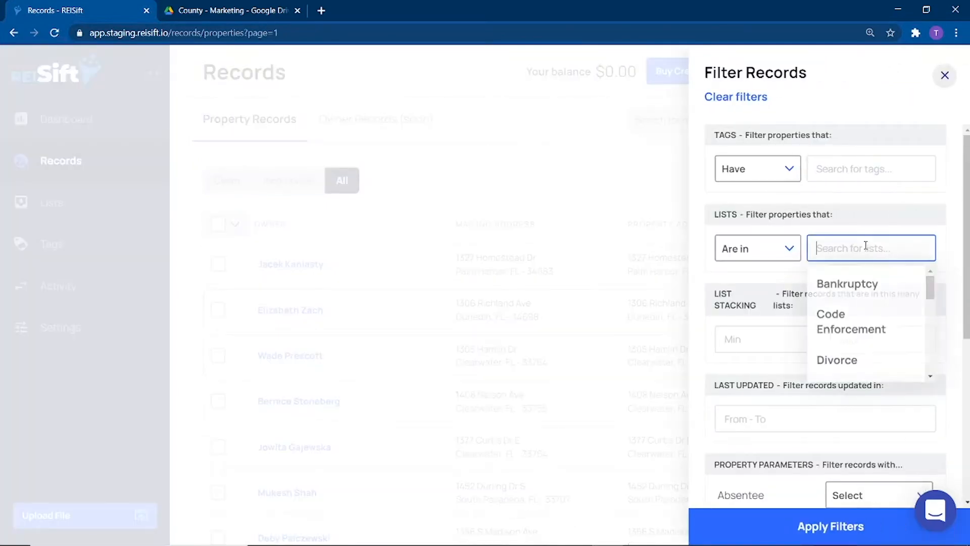
click(905, 283)
click(923, 283)
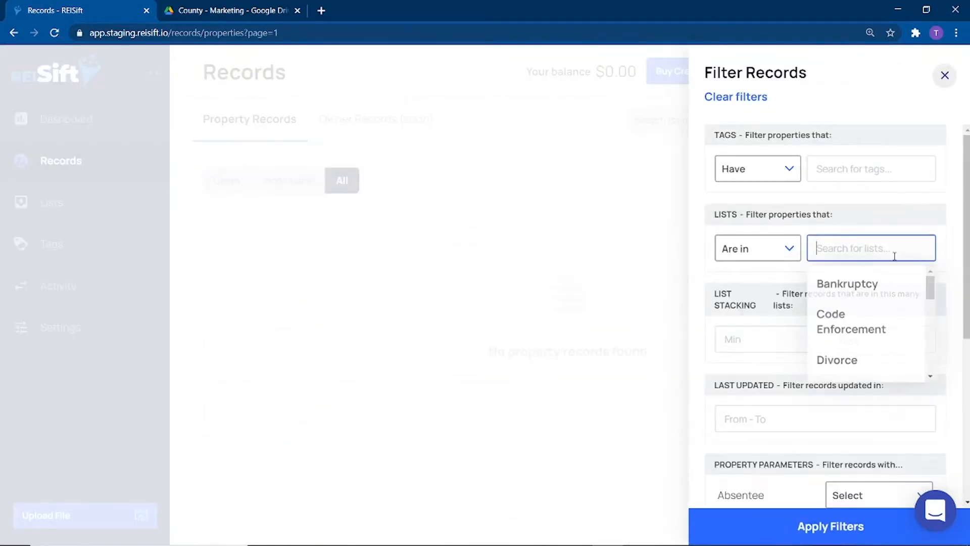
click(836, 357)
click(829, 526)
Add all the filtered properties to the Bankruptcy list and compare the Bankruptcy and Divorce property counts in the lists overview
click(236, 228)
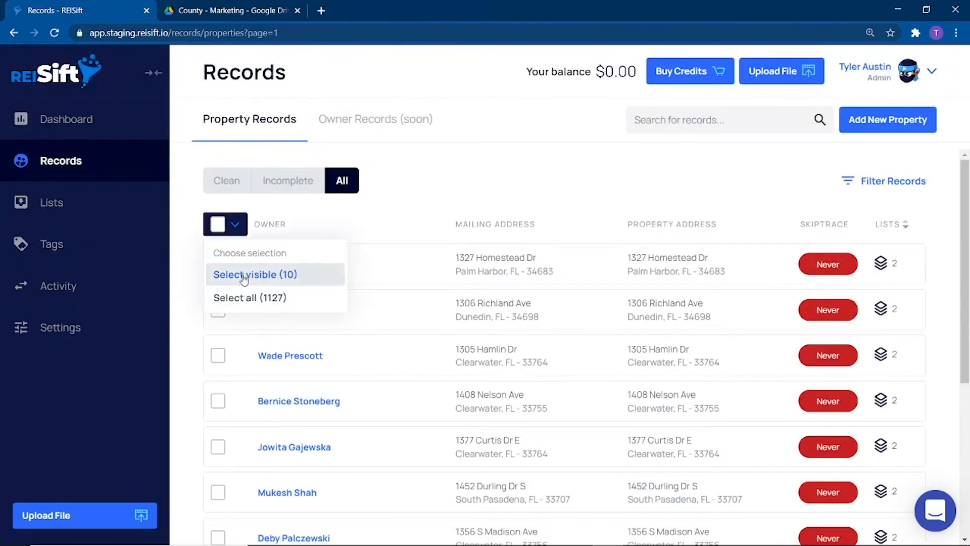
click(243, 297)
click(399, 181)
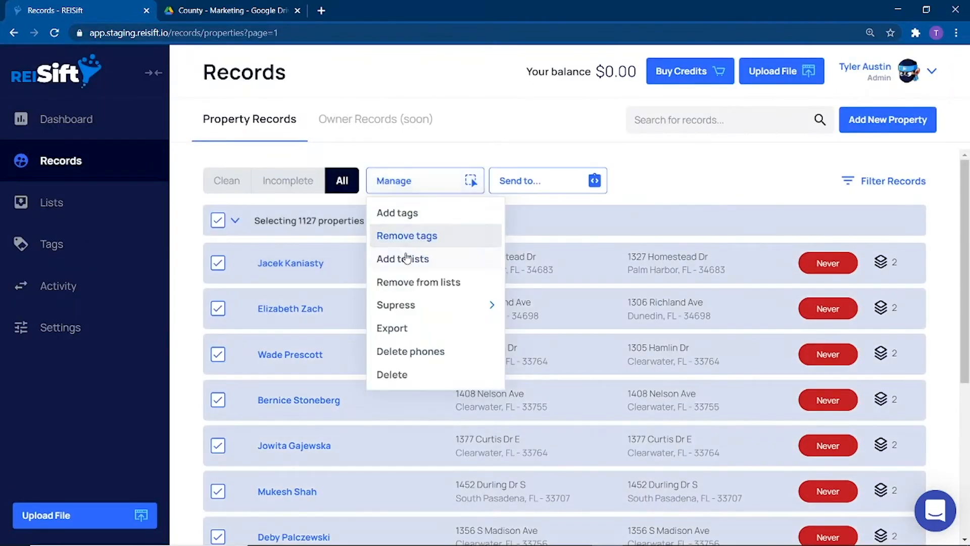
click(403, 258)
click(547, 283)
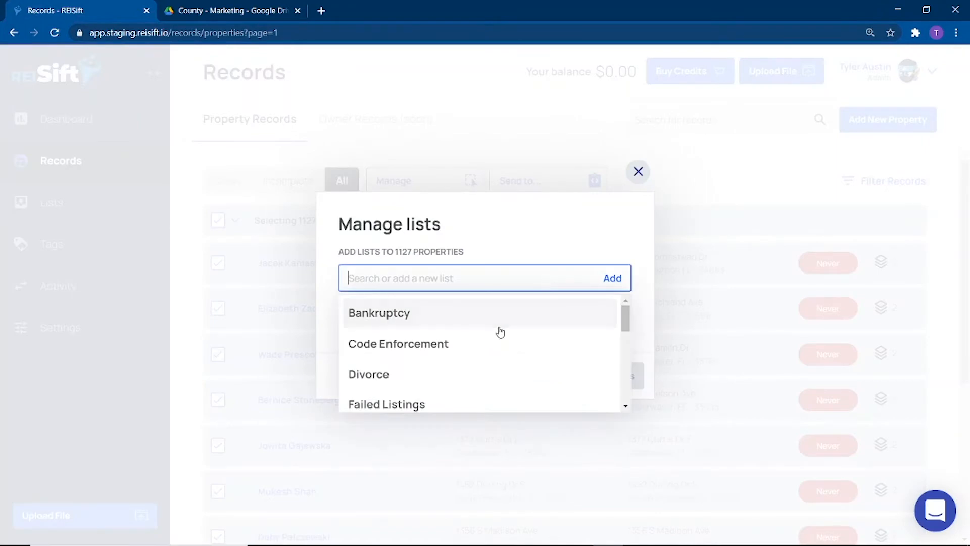
click(498, 329)
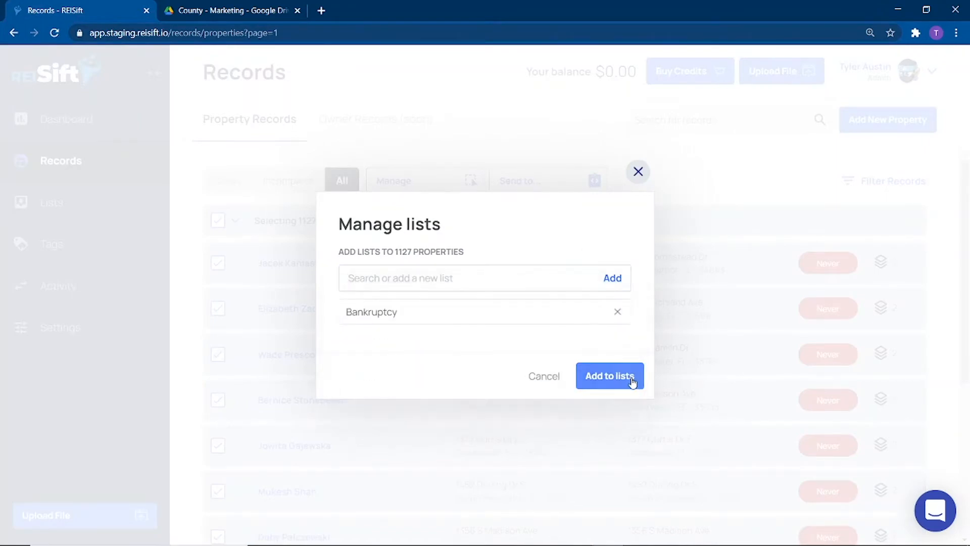
click(632, 379)
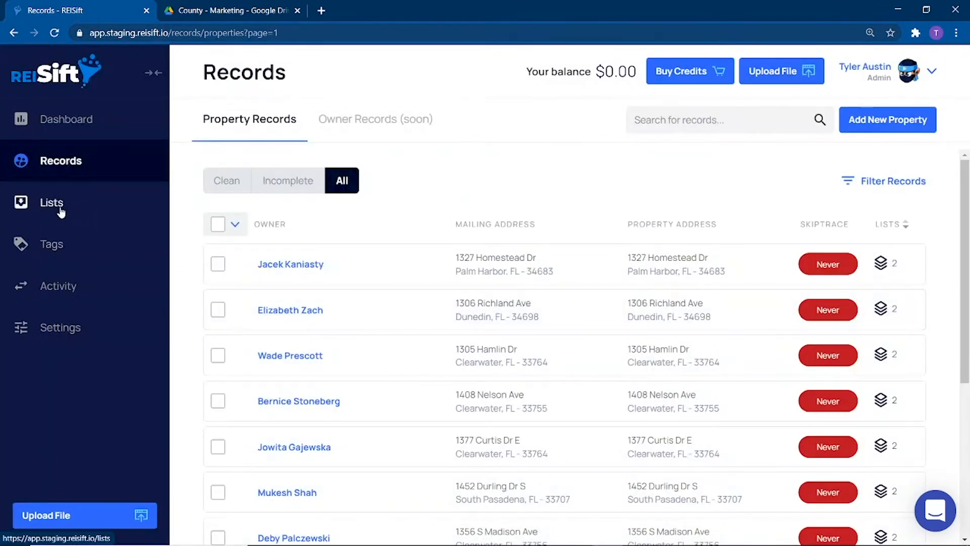
click(94, 216)
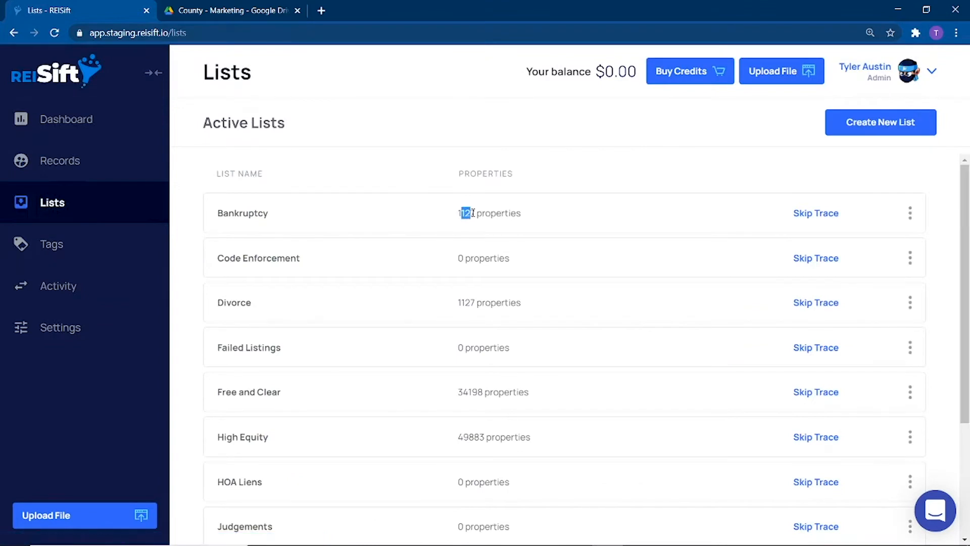
double_click(459, 302)
Filter the property records to those in the Bankruptcy list, showing both clean and incomplete records
click(61, 160)
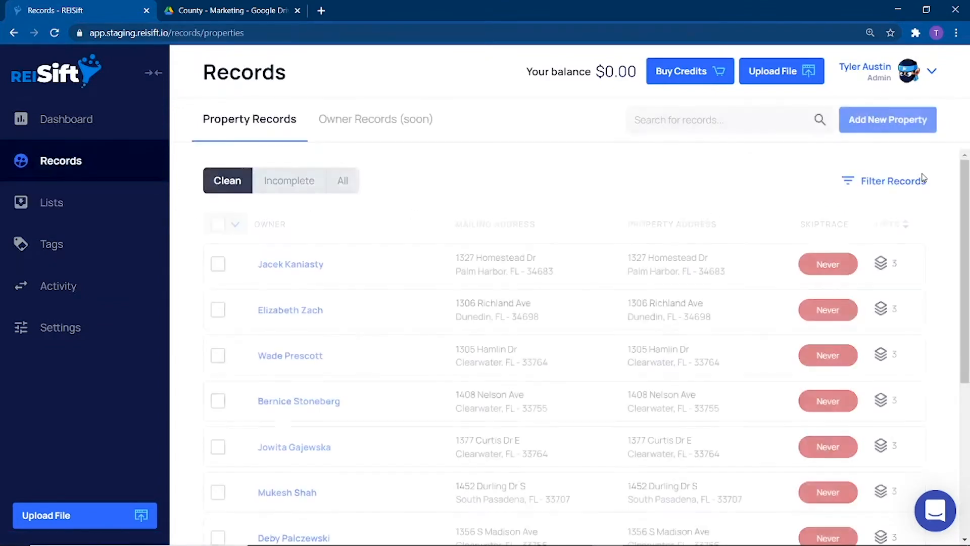
click(900, 185)
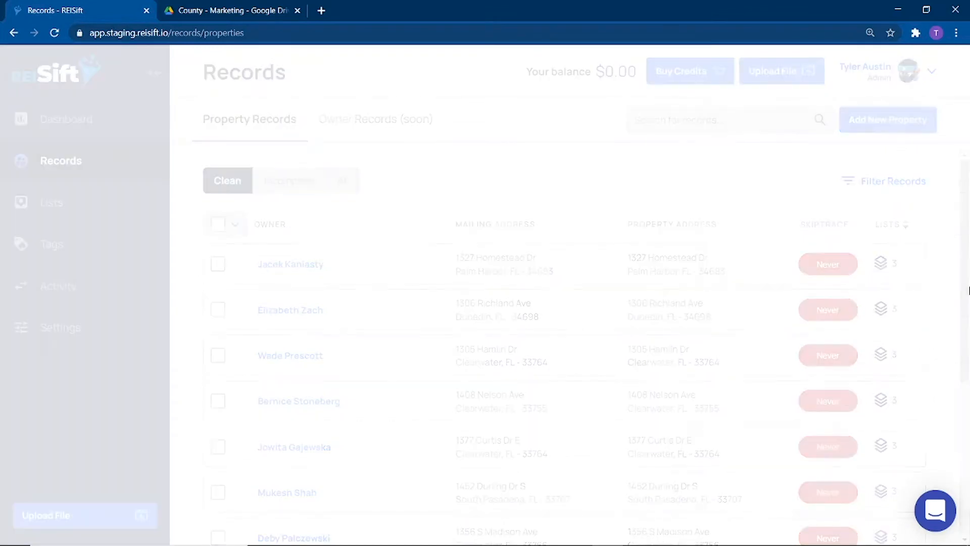
click(854, 250)
click(858, 283)
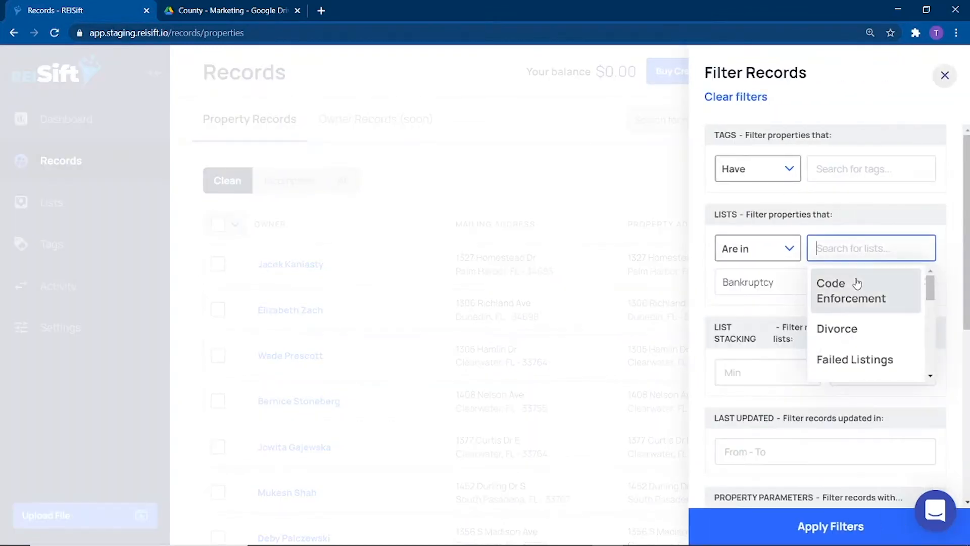
click(823, 527)
click(338, 192)
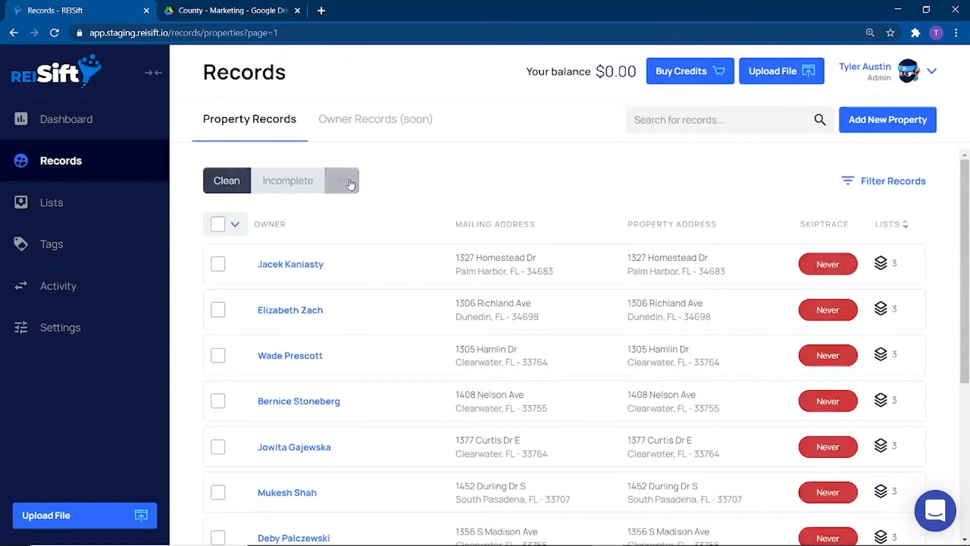
Select all the filtered Bankruptcy properties and remove them from the Divorce list
click(235, 224)
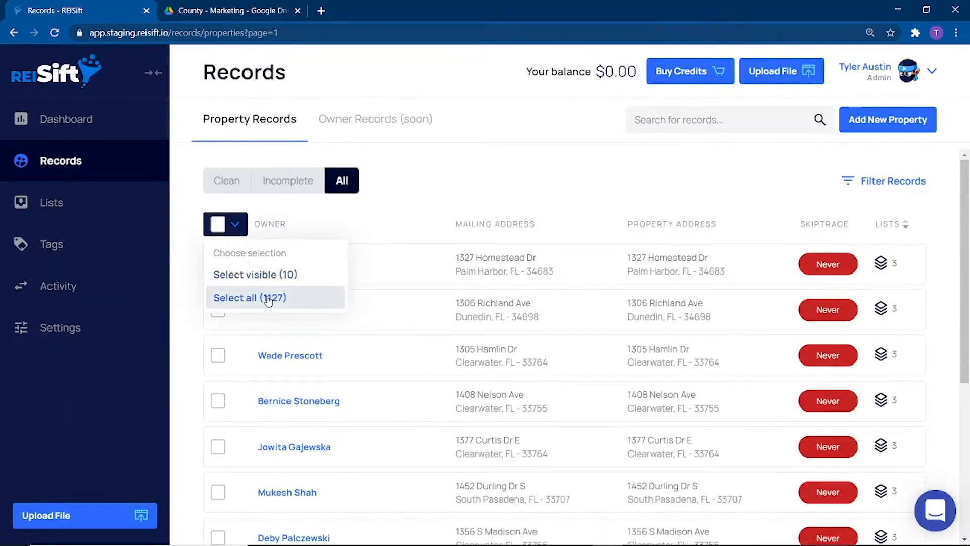
click(249, 297)
click(425, 181)
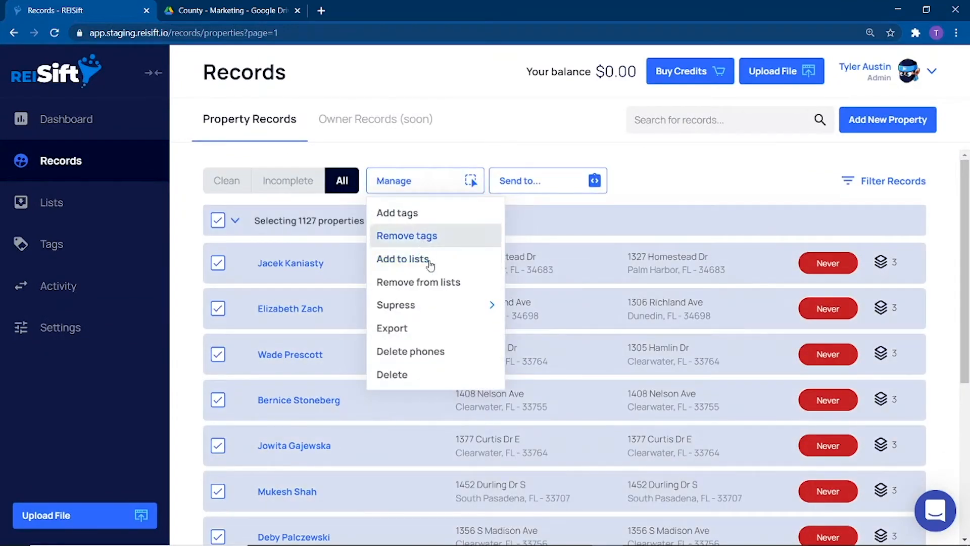
click(418, 282)
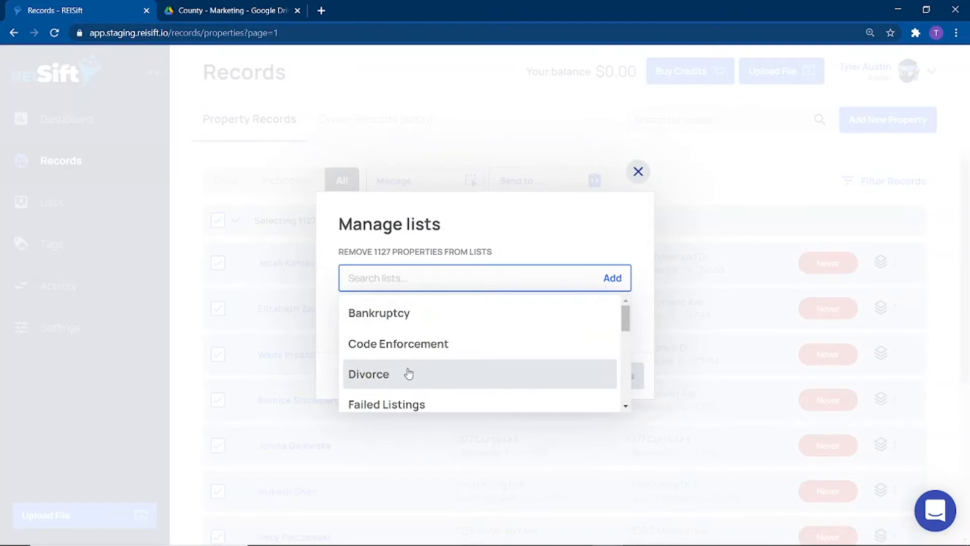
click(568, 232)
click(623, 376)
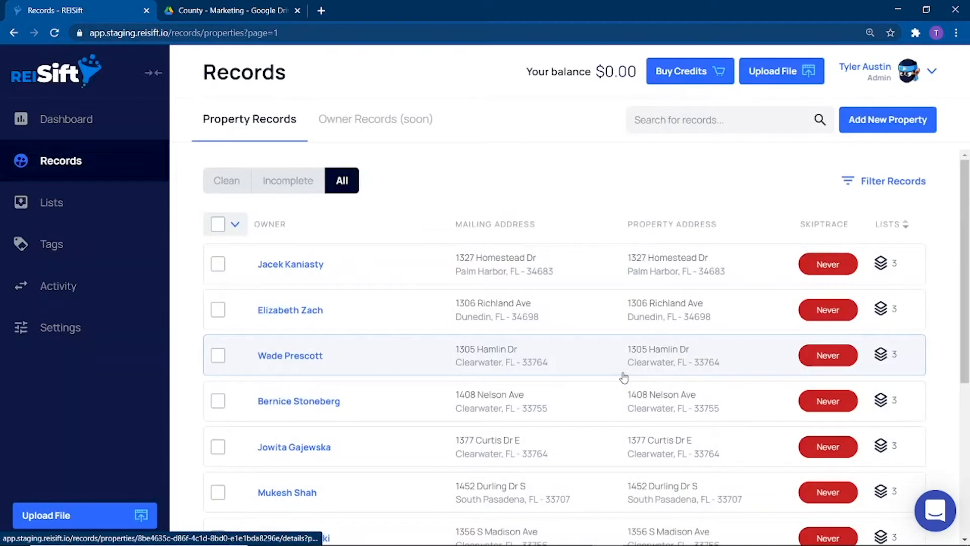
Check the property counts of the Divorce and Bankruptcy lists in the lists overview
click(51, 203)
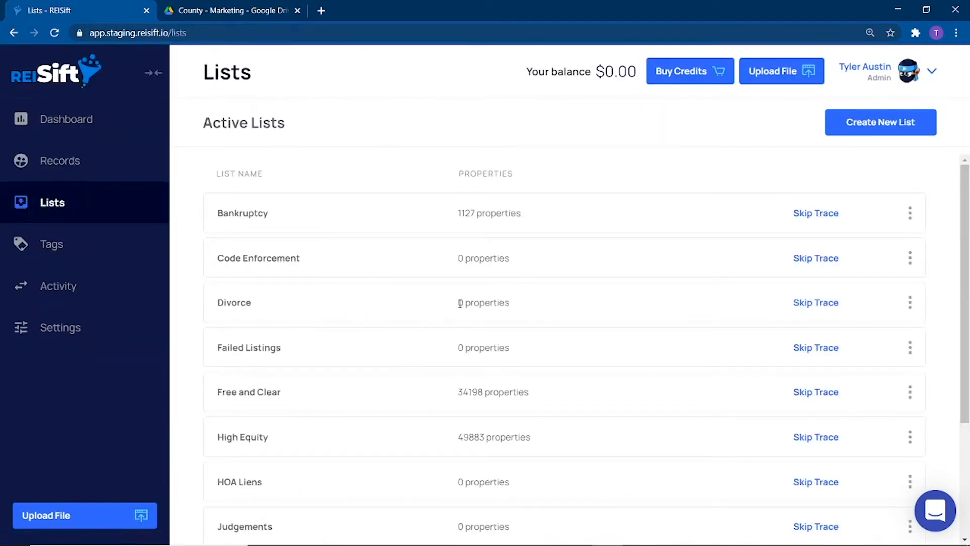
drag(461, 303, 511, 306)
drag(459, 213, 517, 223)
click(504, 225)
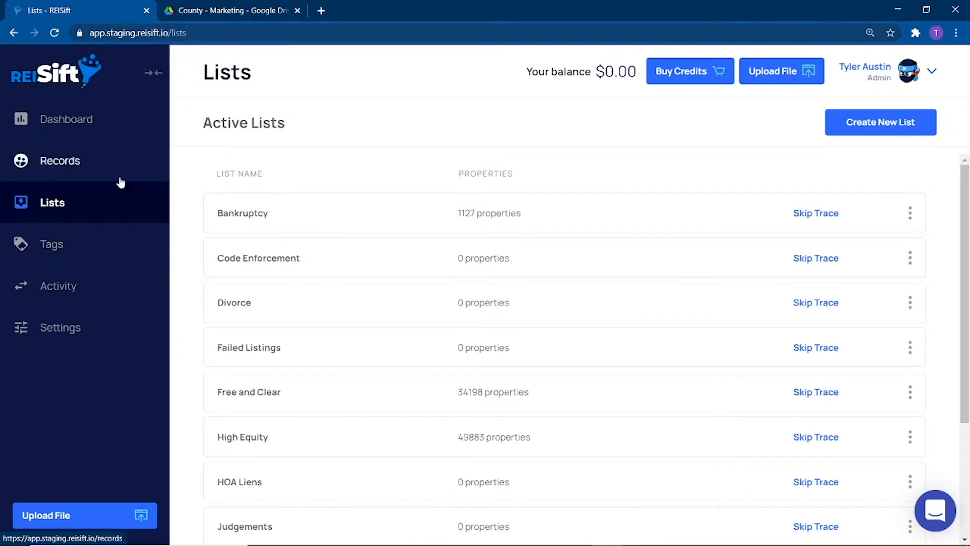
Start a new file upload with the Pinellas County Divorce properties CSV from Downloads
click(137, 513)
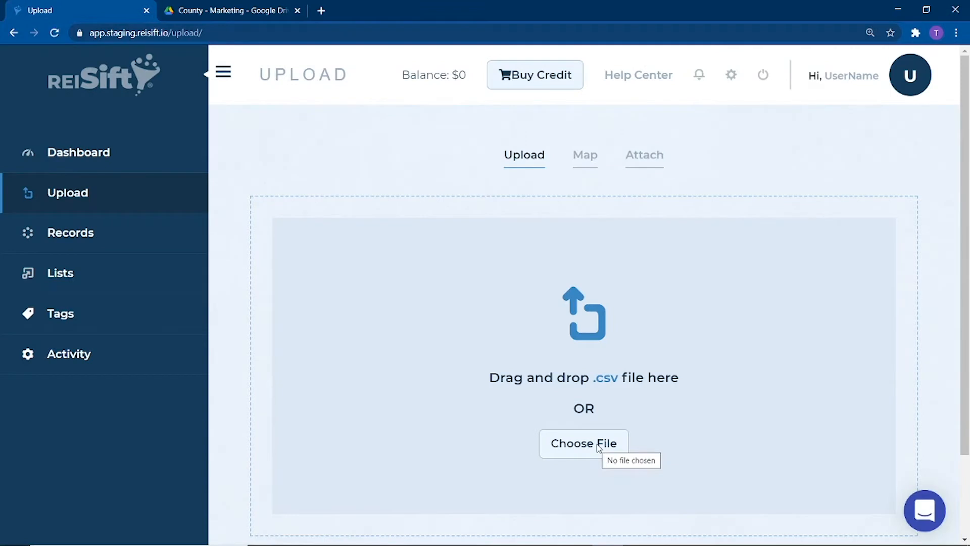
click(598, 447)
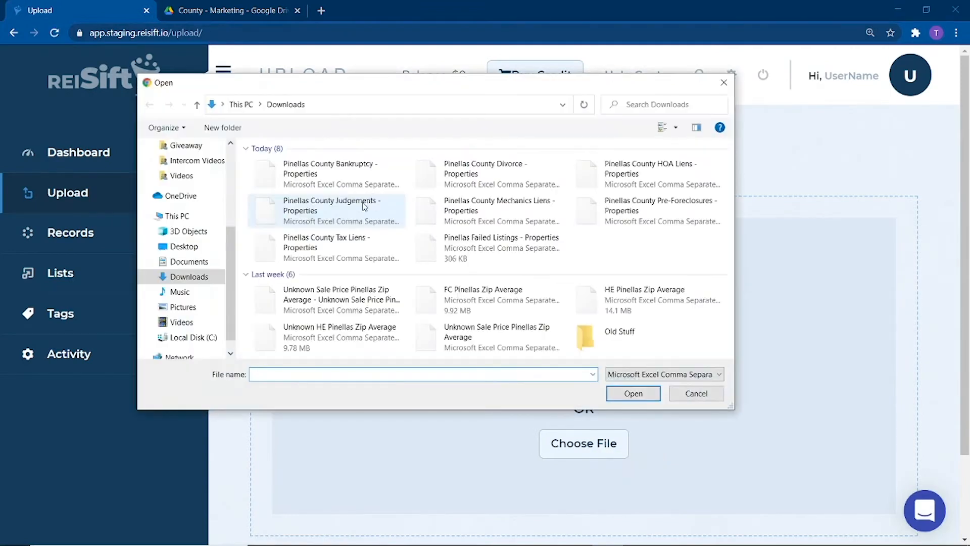
click(478, 179)
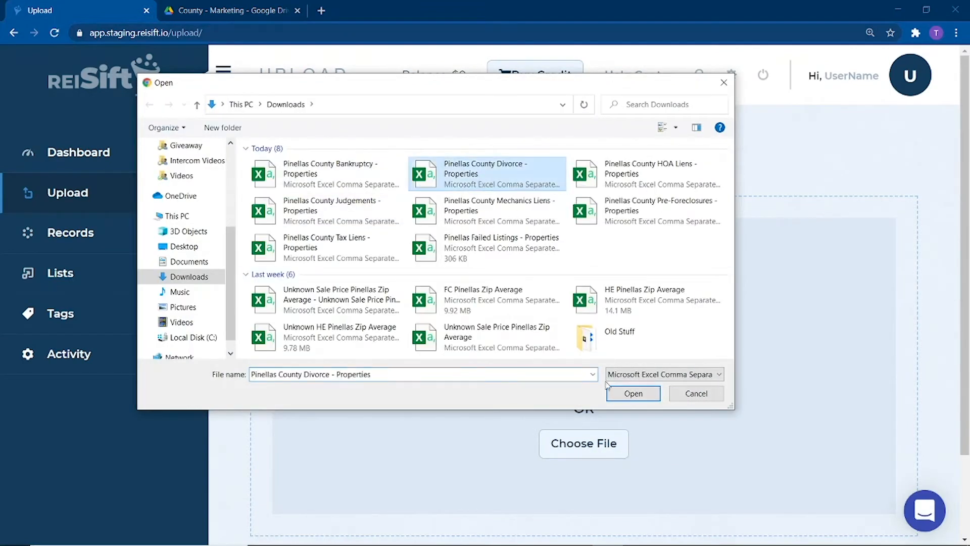
click(629, 399)
Map the CSV's Address and City columns to the Property Address and Property City fields
scroll(814, 344, down, 5)
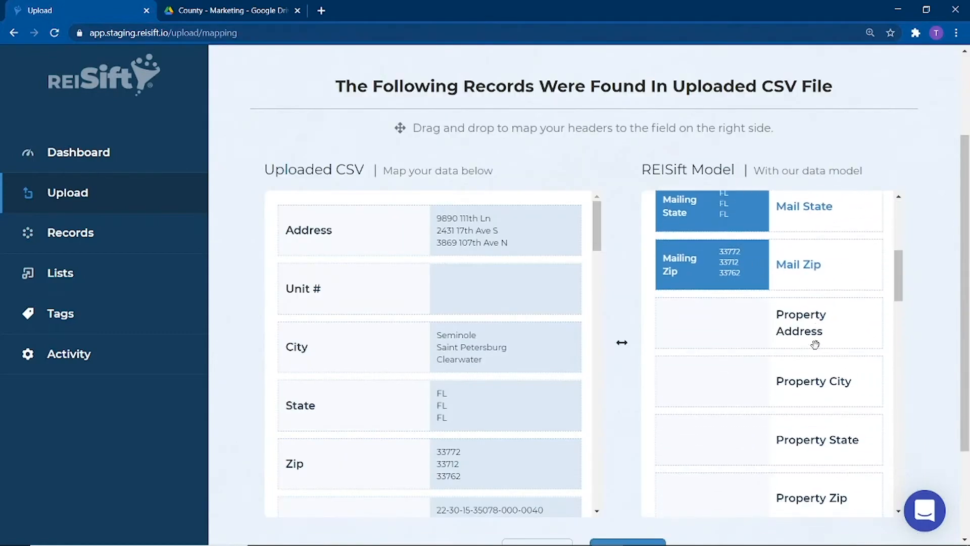
drag(447, 261, 809, 326)
drag(480, 294, 790, 380)
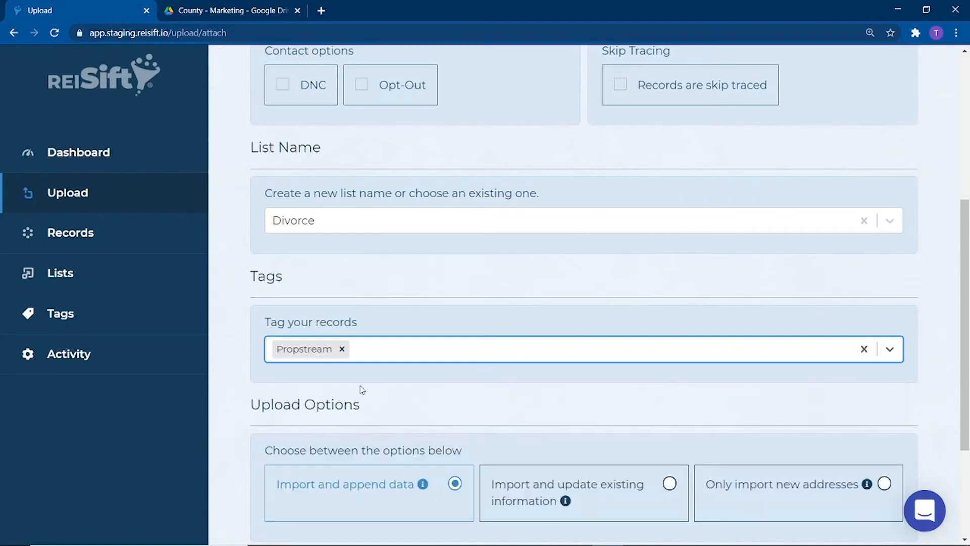
Add the tags List Purchased October 2020 and Pinellas to the Divorce upload
click(384, 357)
click(357, 440)
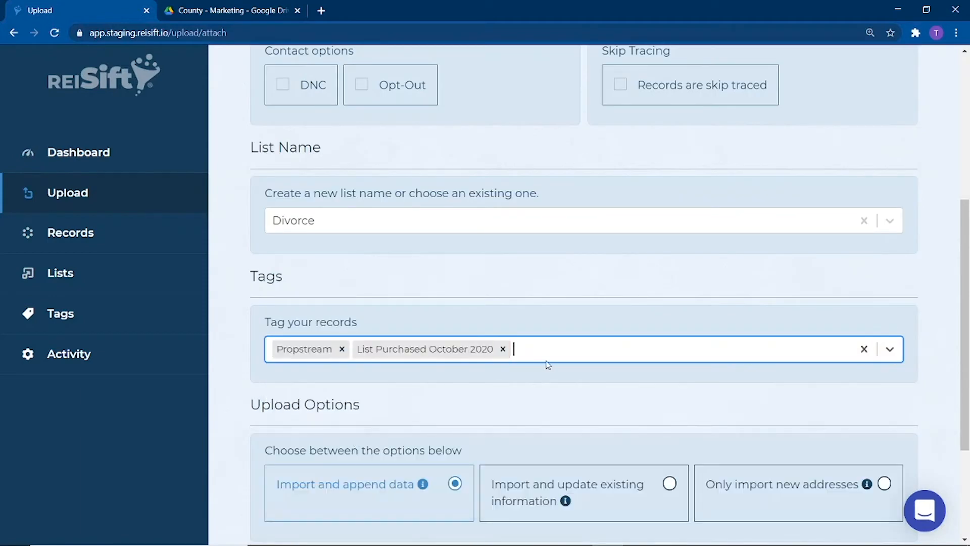
click(558, 359)
click(404, 441)
Set the Divorce upload to import and update existing information and save it
click(651, 495)
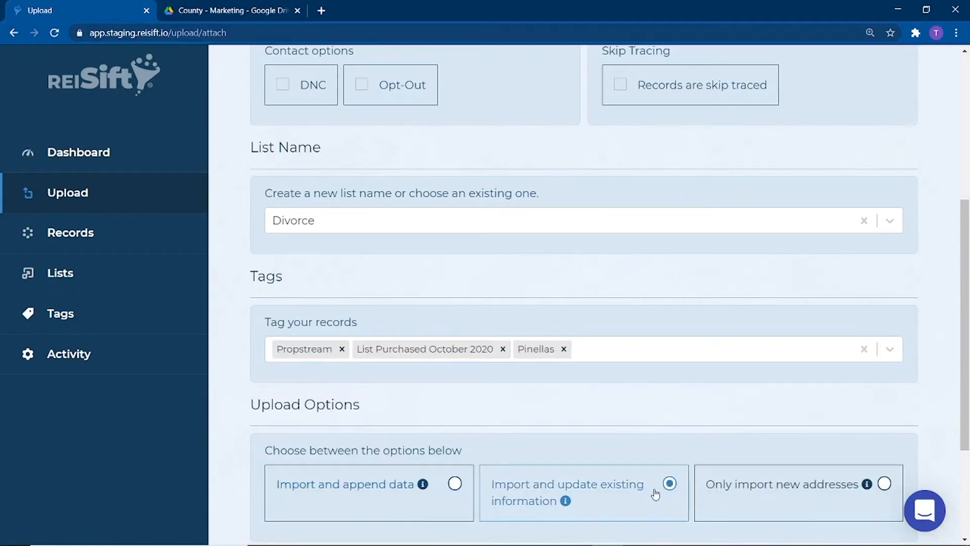
scroll(654, 494, down, 3)
click(874, 426)
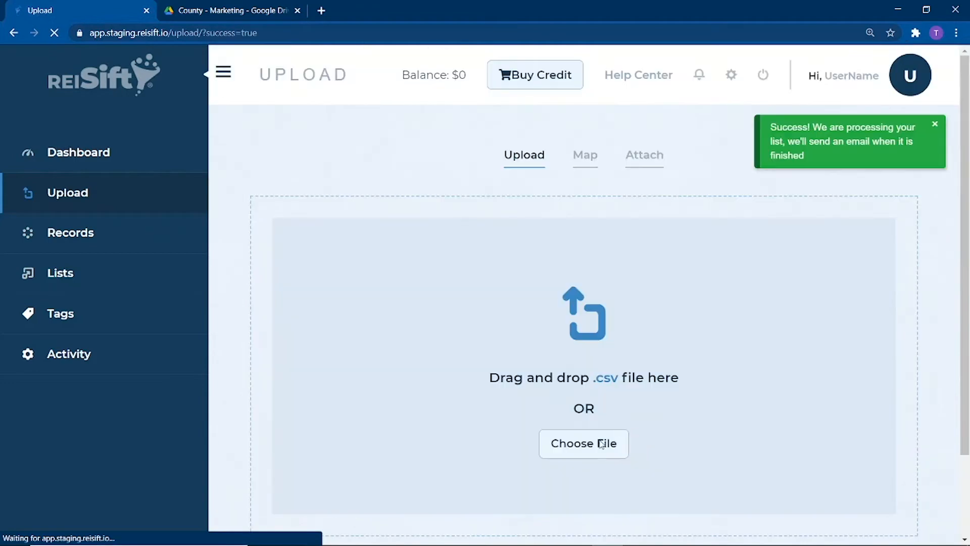
Load the Pinellas County HOA Liens CSV and map its Address and City columns to the matching property fields
click(602, 443)
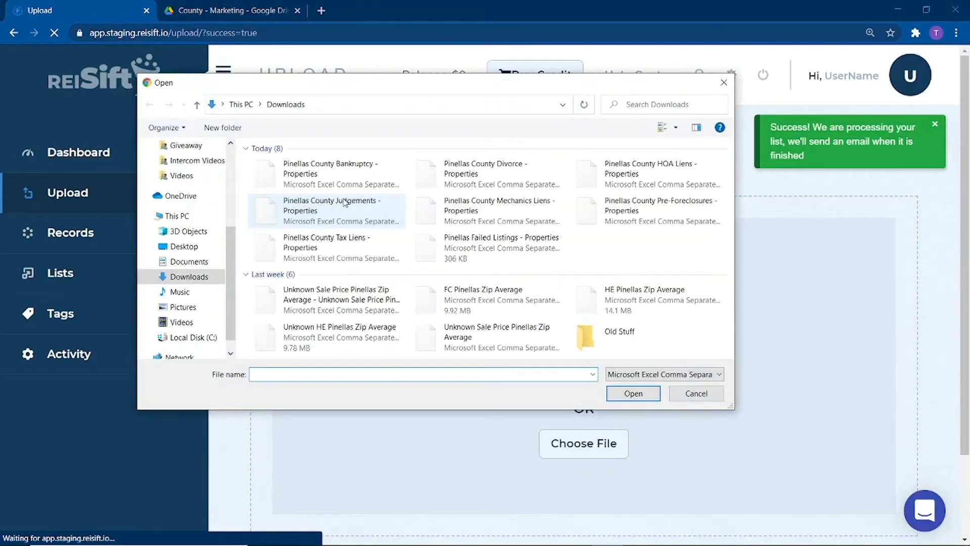
double_click(699, 216)
scroll(622, 209, down, 4)
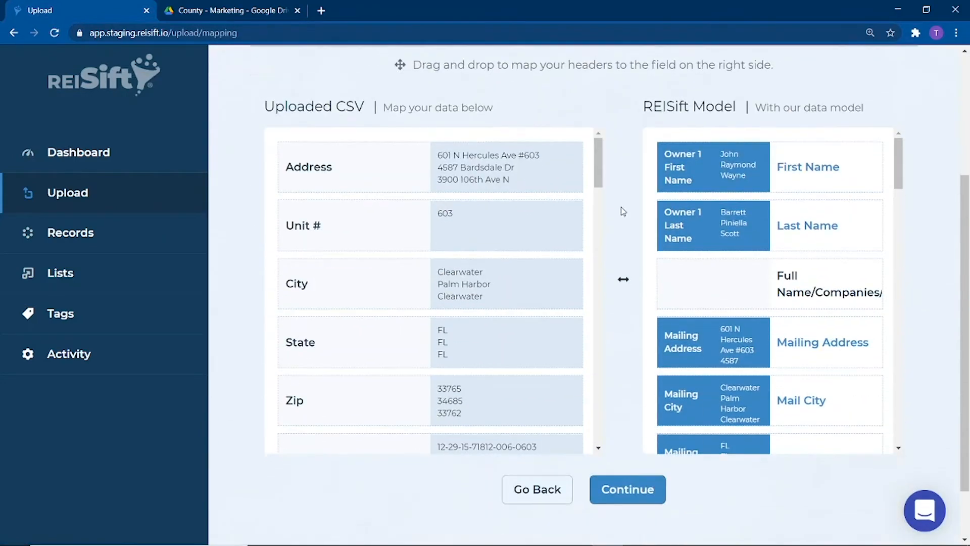
scroll(710, 231, down, 4)
drag(392, 177, 793, 331)
drag(360, 227, 741, 379)
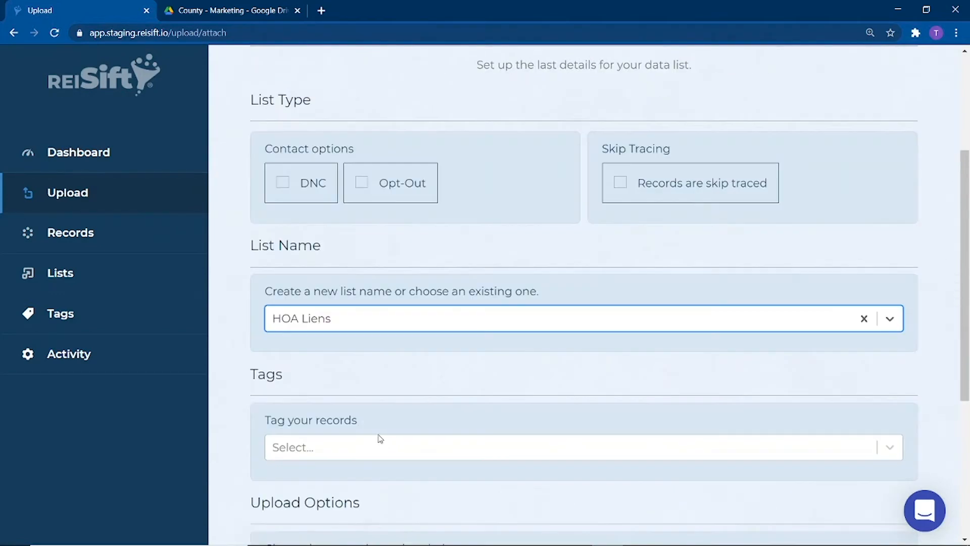
Tag the HOA Liens upload with Propstream, List Purchased October 2020 and Pinellas
click(379, 441)
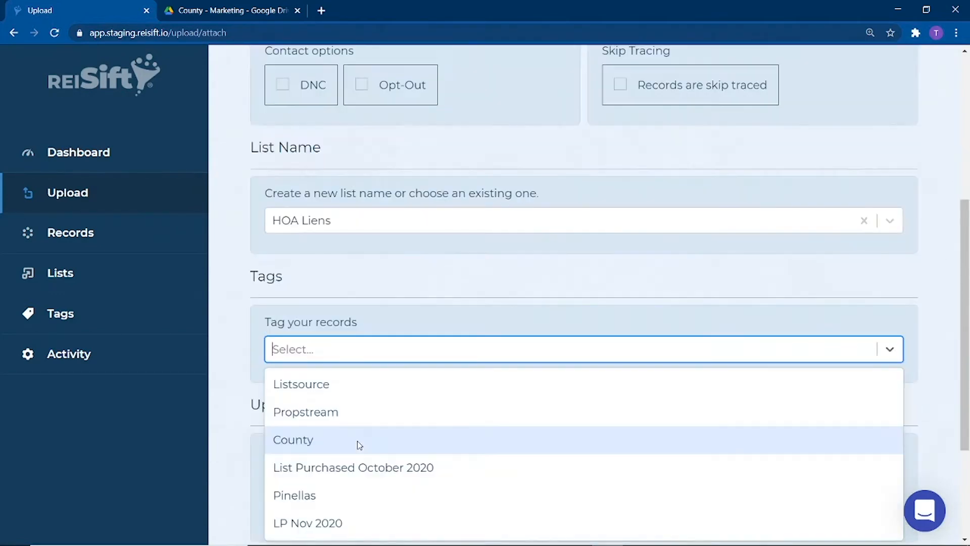
click(364, 412)
click(429, 350)
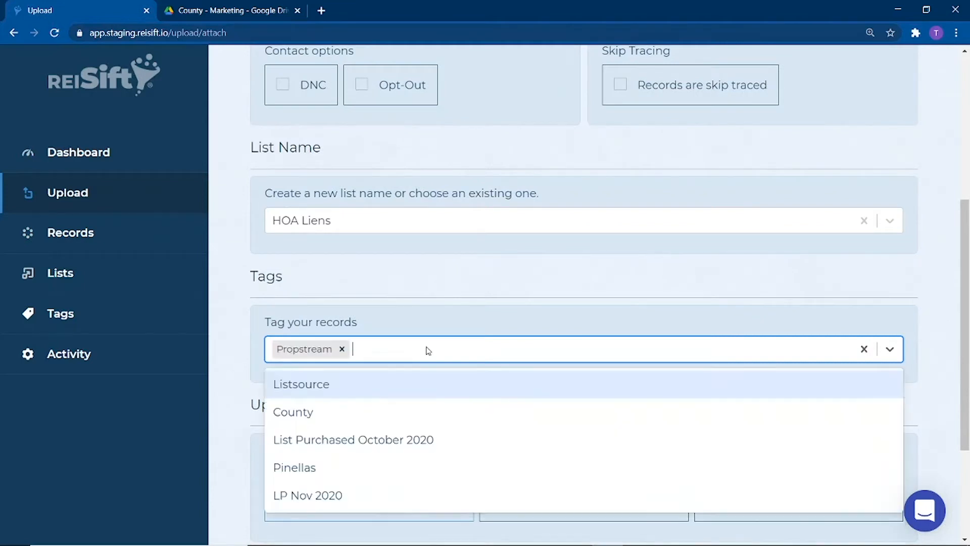
click(392, 441)
click(557, 350)
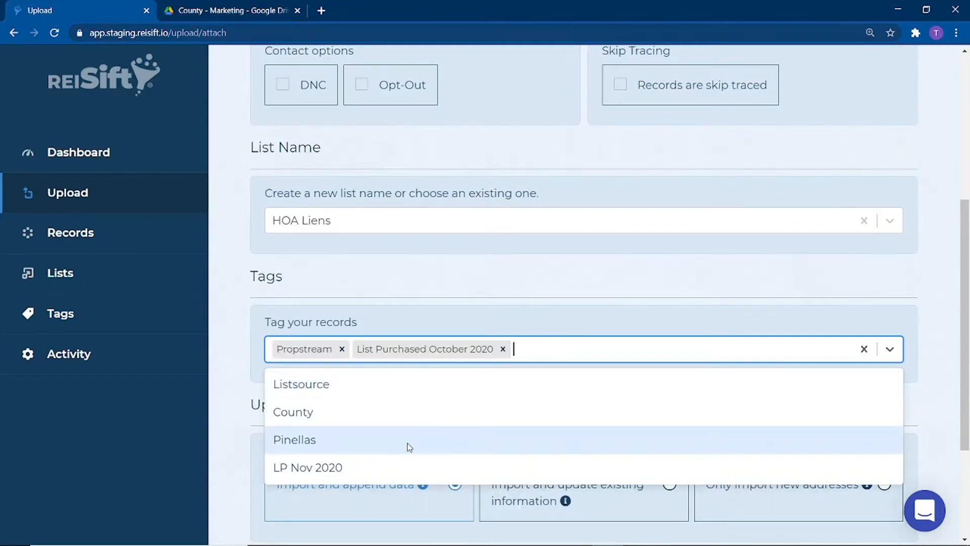
click(409, 444)
Set the HOA Liens upload to import and update existing information and save it
click(614, 487)
scroll(657, 480, down, 3)
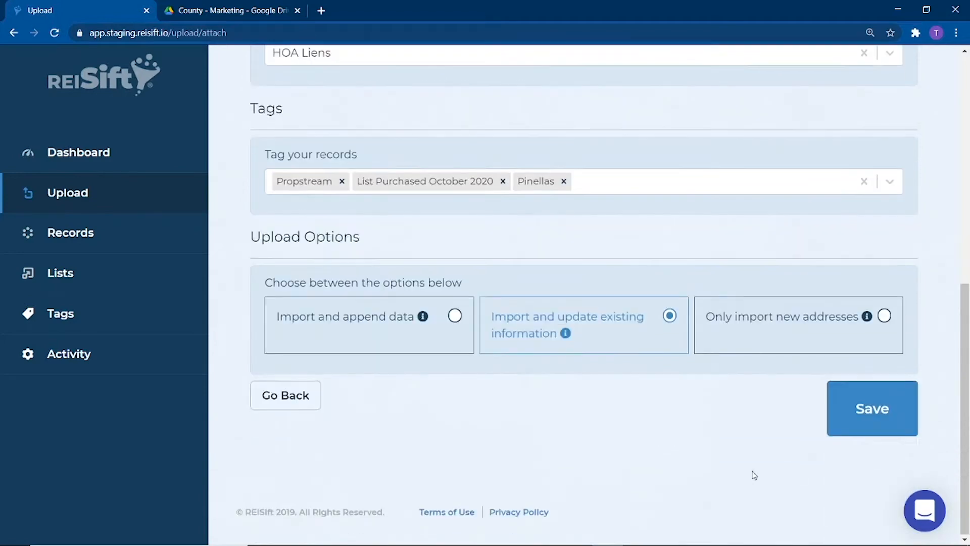
click(850, 430)
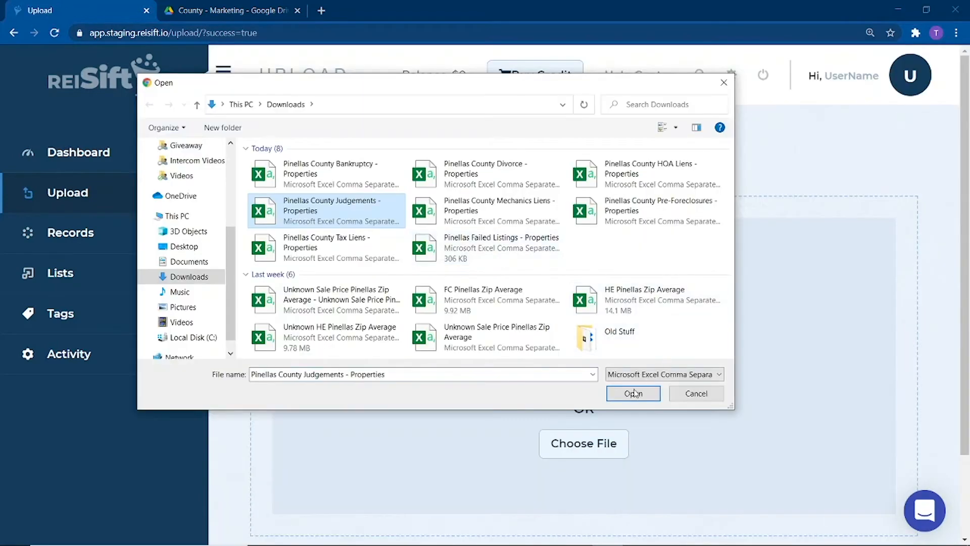
Load the Pinellas County Judgements properties CSV for upload
click(632, 393)
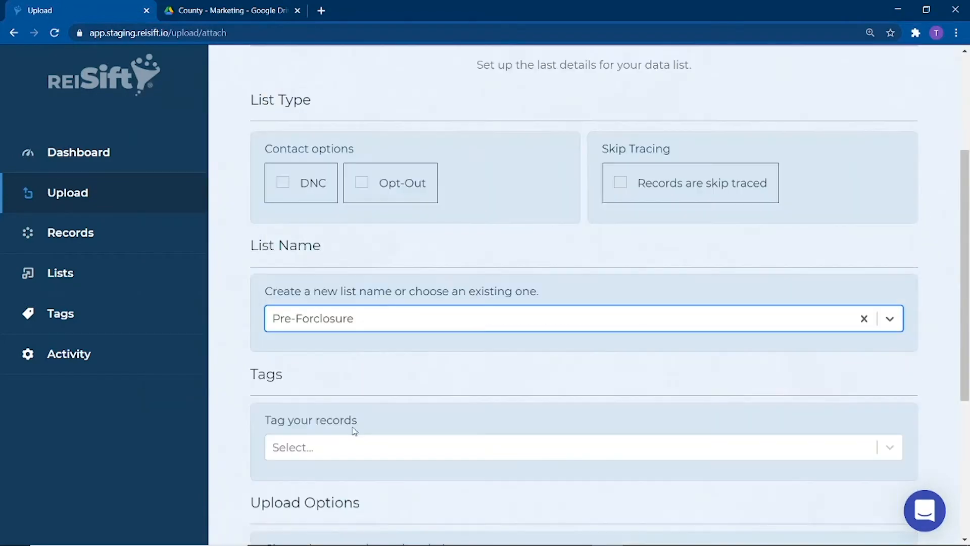
Tag the Pre-Forclosure upload with Propstream, List Purchased October 2020 and Pinellas
click(330, 455)
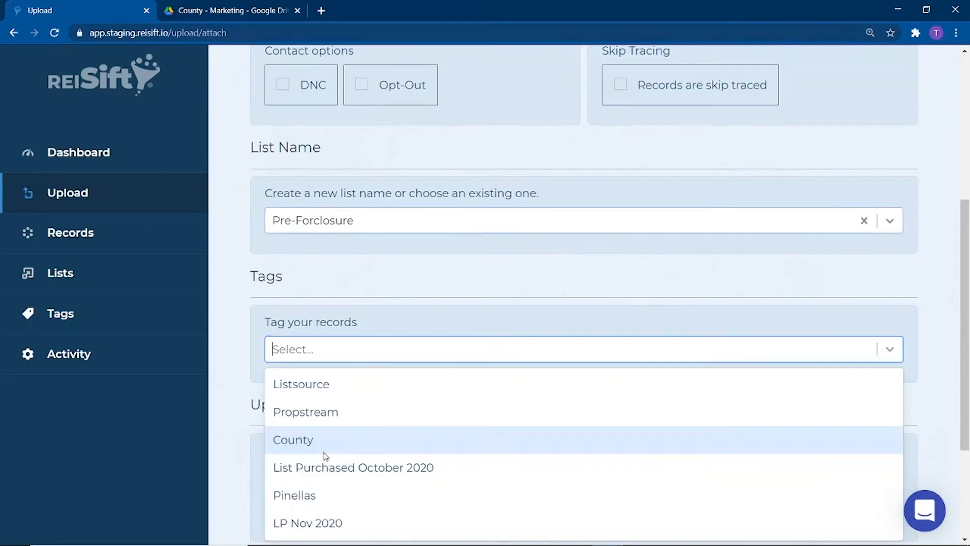
click(328, 423)
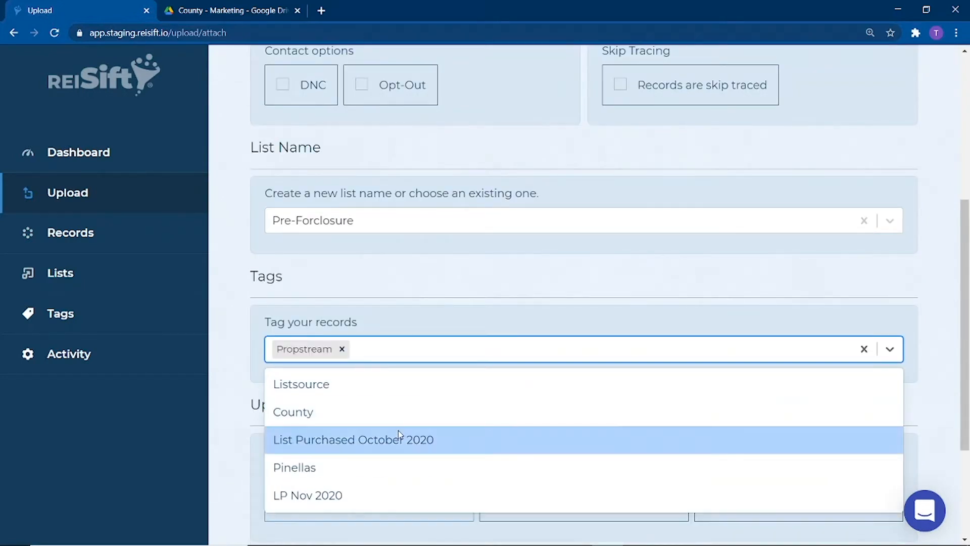
click(424, 440)
click(578, 359)
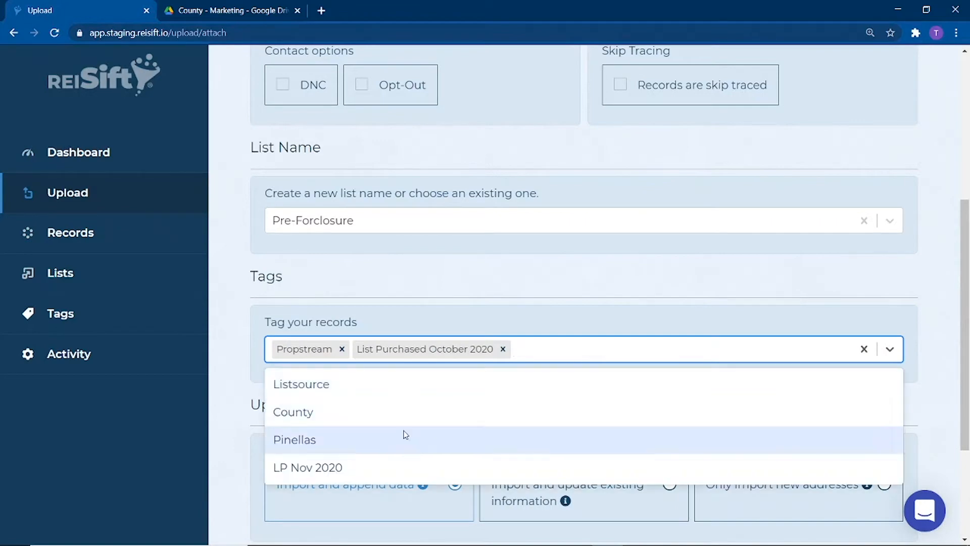
click(403, 435)
Set the Pre-Forclosure upload to import and update existing information and save it
click(668, 486)
scroll(667, 493, down, 3)
click(843, 439)
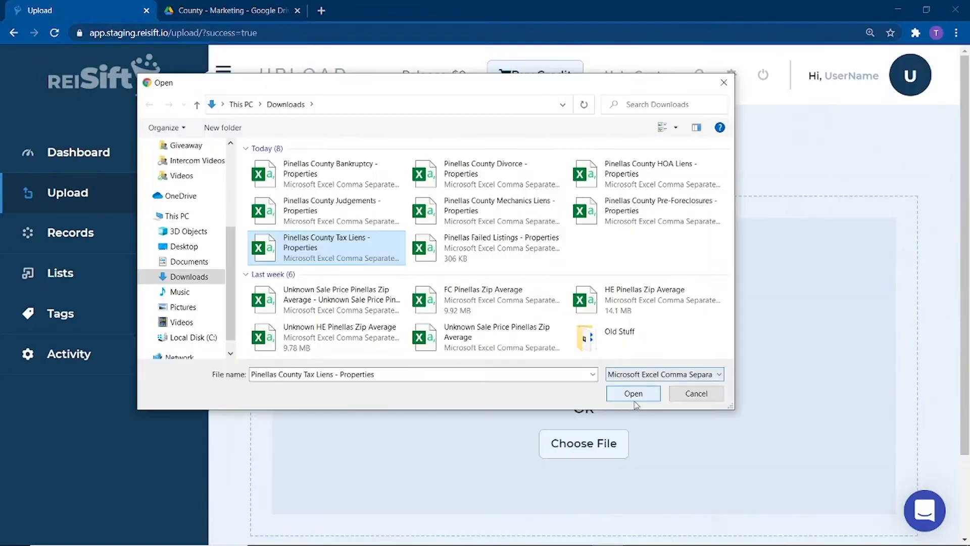
click(634, 393)
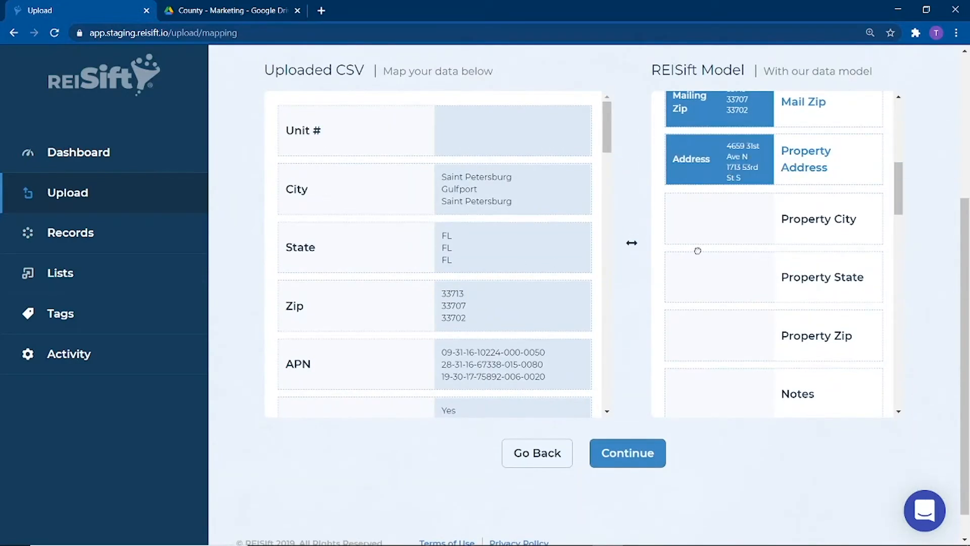
scroll(698, 251, down, 6)
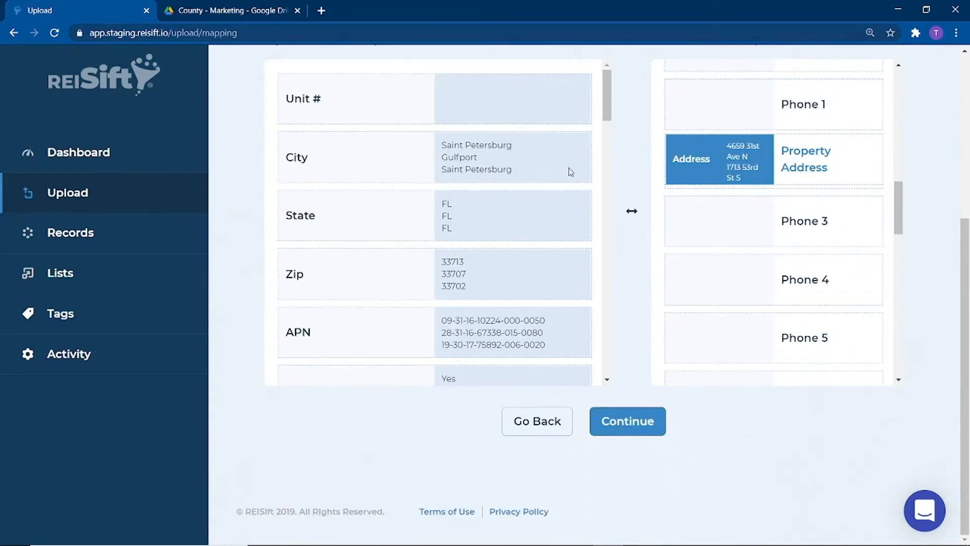
click(54, 33)
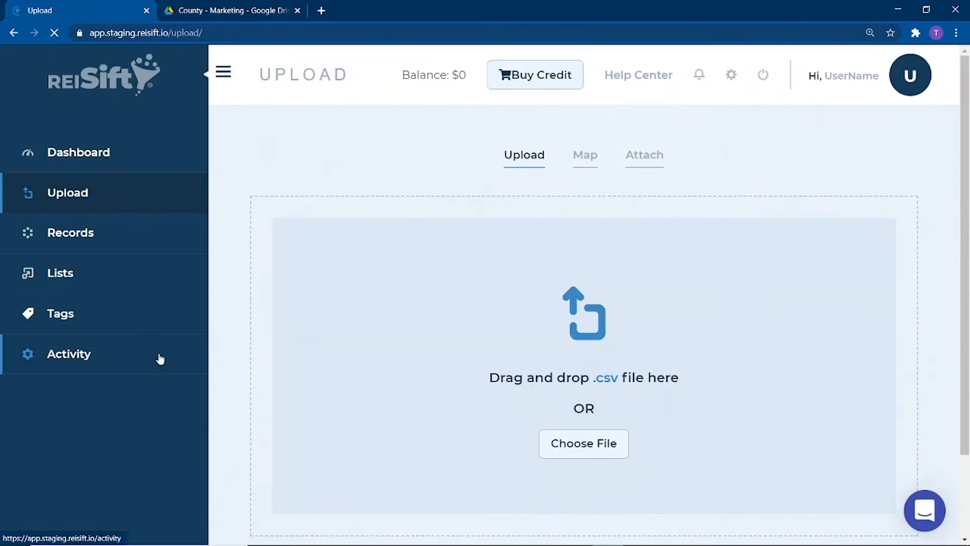
Check the status of the Pinellas County Tax Liens file in the upload activity
click(75, 353)
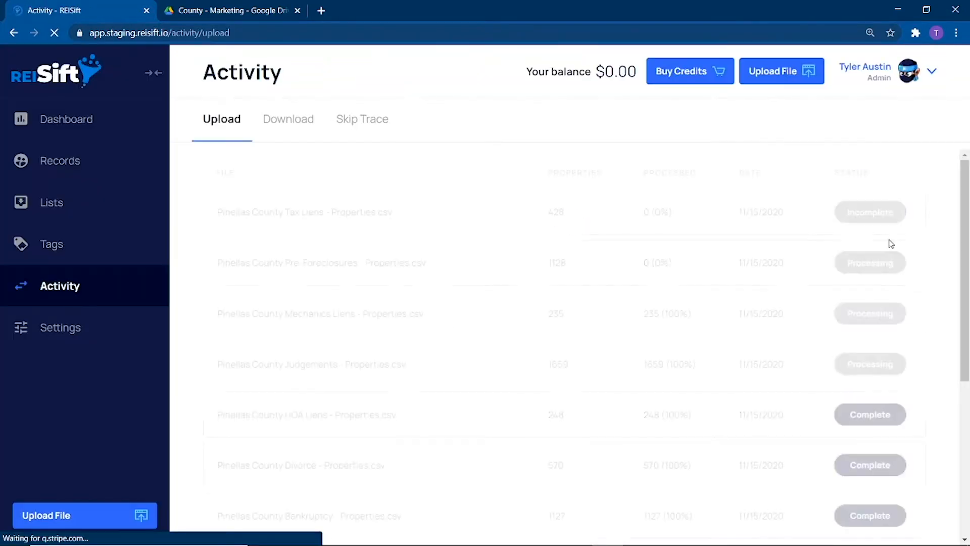
double_click(888, 216)
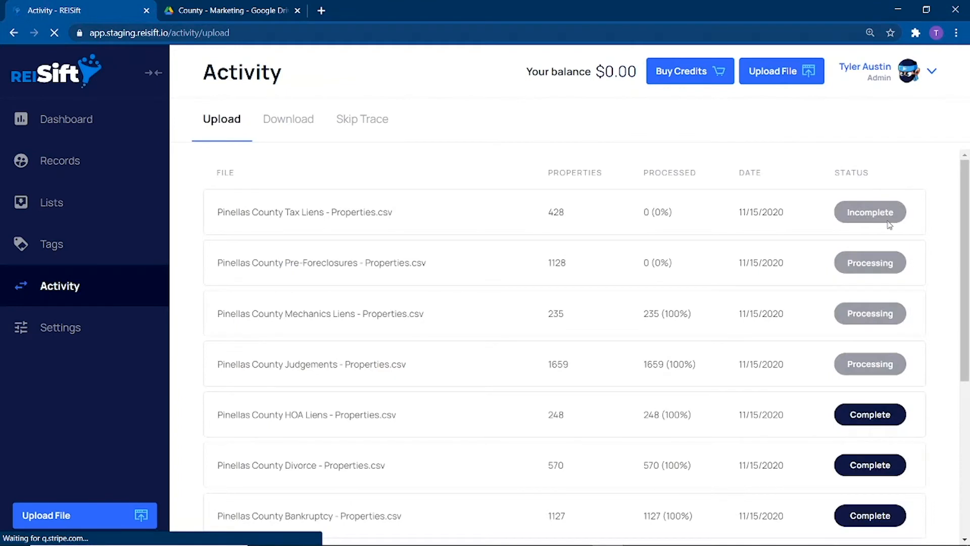
click(745, 222)
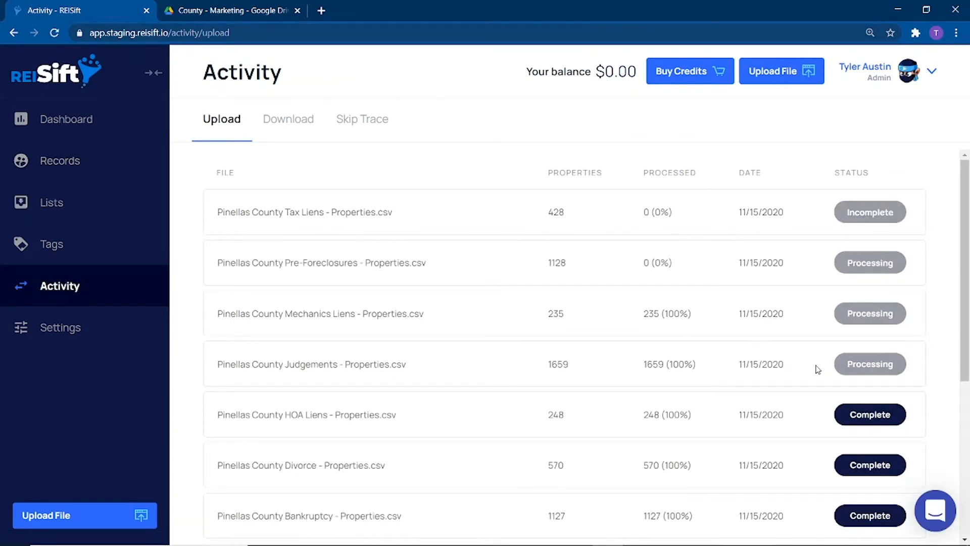
Start a new upload with the Pinellas County Tax Liens properties CSV and submit it
click(106, 511)
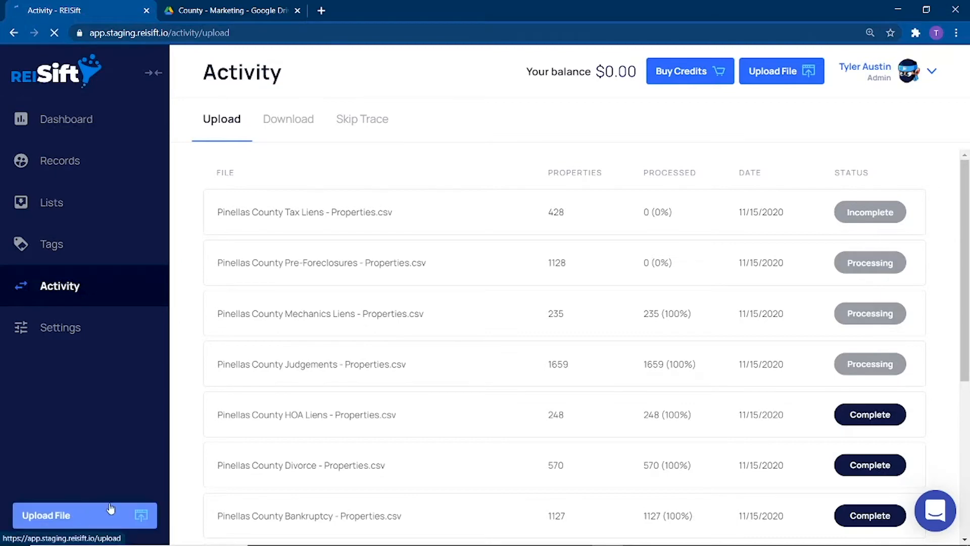
click(448, 305)
click(324, 243)
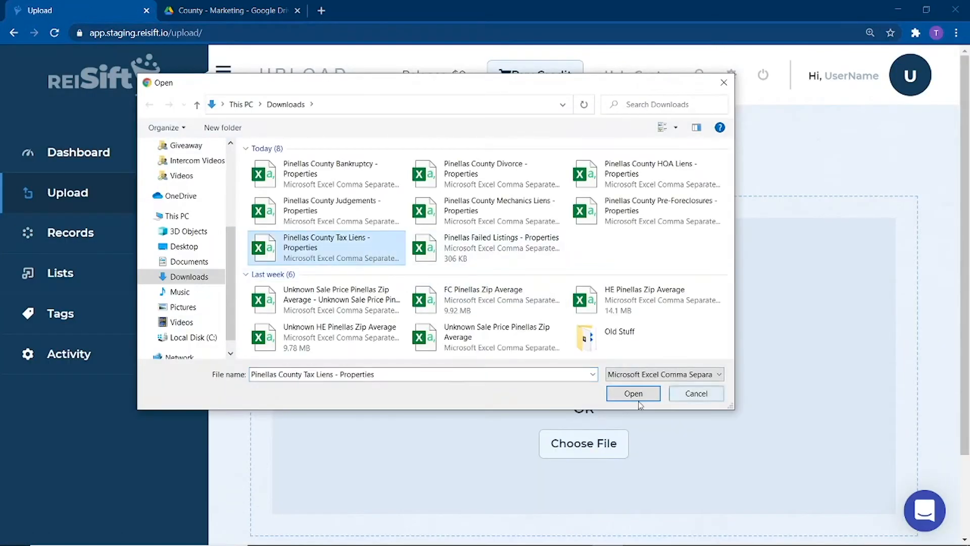
click(633, 393)
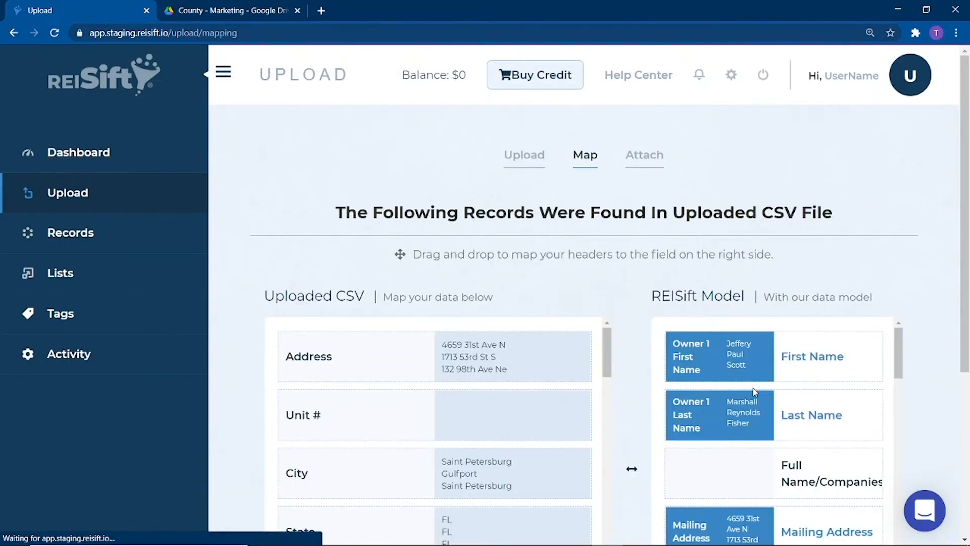
scroll(607, 228, down, 3)
scroll(692, 228, down, 8)
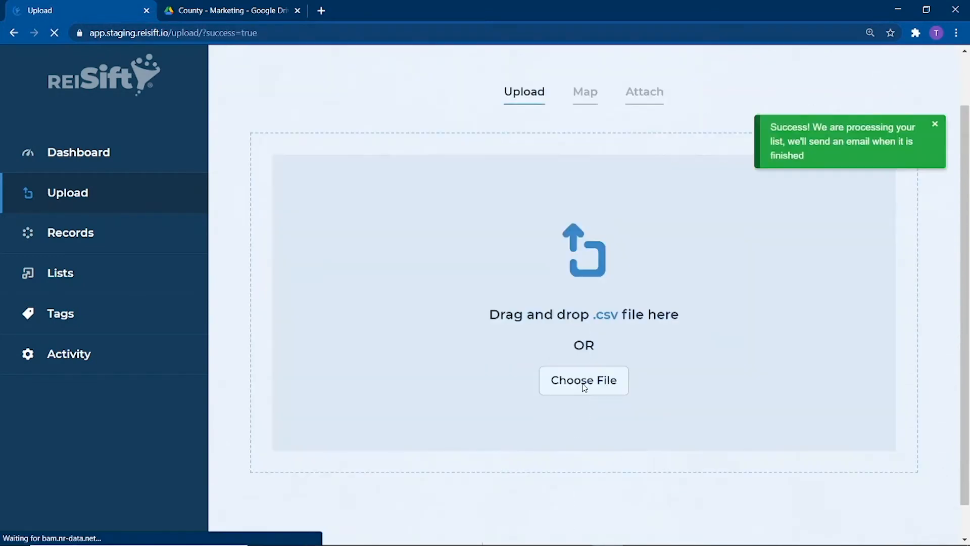
Load the Pinellas Failed Listings CSV and map its Address, City, State and Zip columns to the matching property fields
click(580, 382)
click(639, 397)
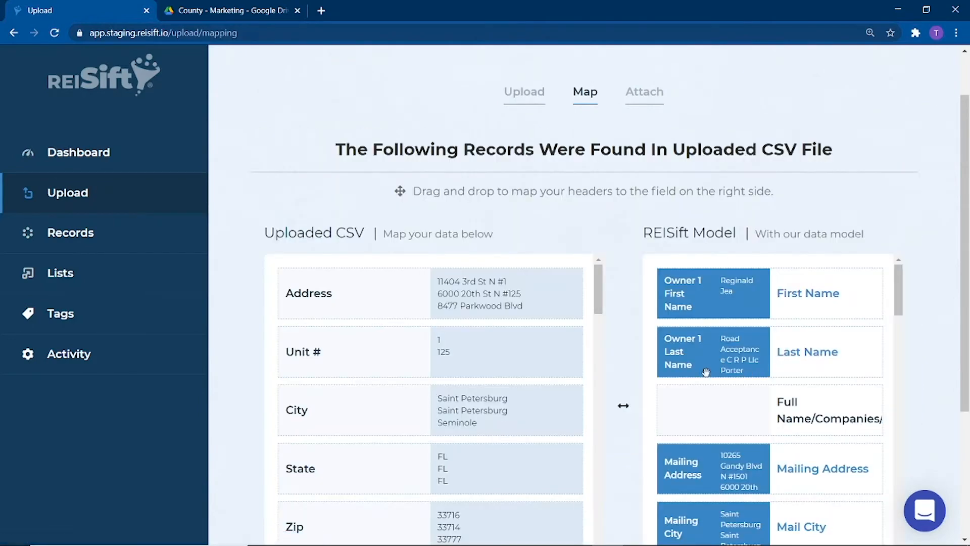
scroll(707, 369, down, 6)
scroll(758, 354, down, 2)
scroll(715, 520, up, 1)
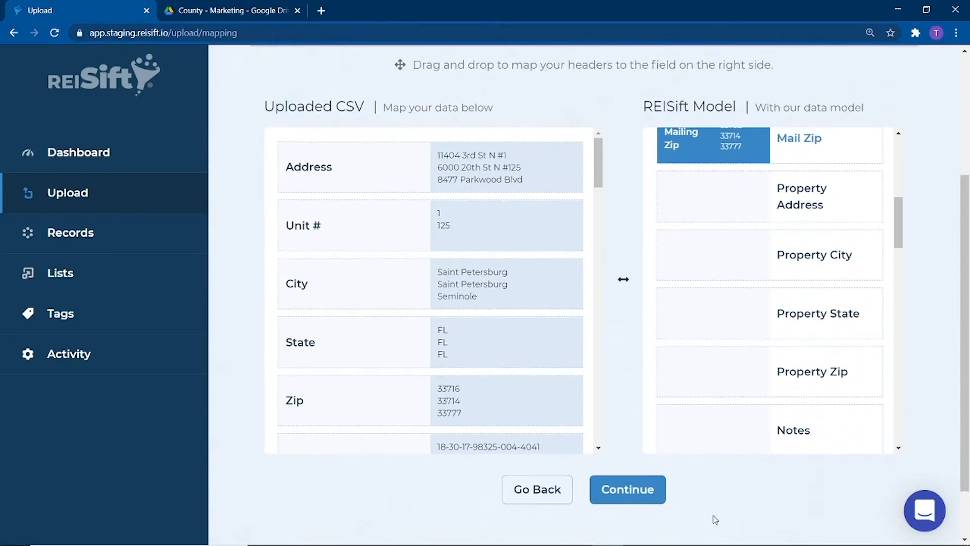
drag(373, 184, 763, 210)
drag(375, 232, 718, 289)
scroll(718, 290, down, 1)
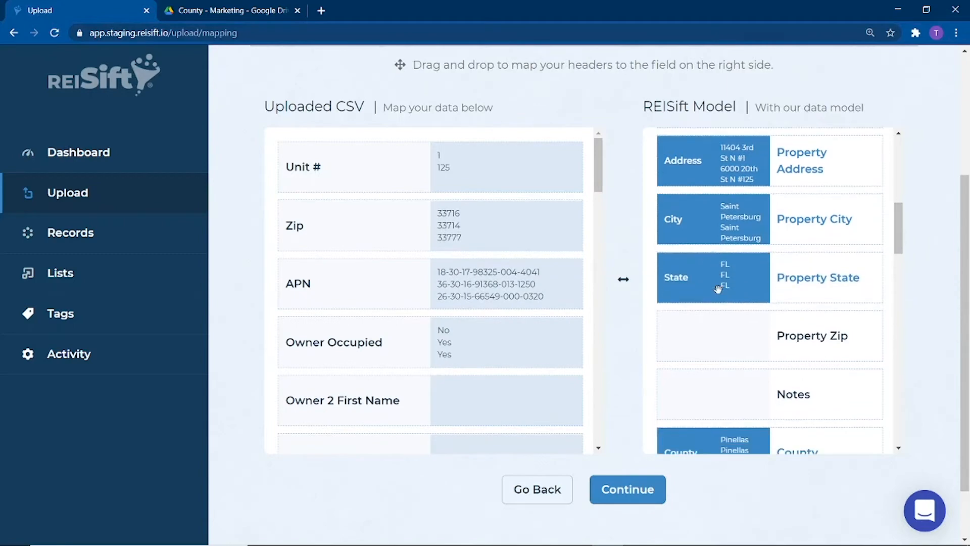
drag(330, 217, 691, 297)
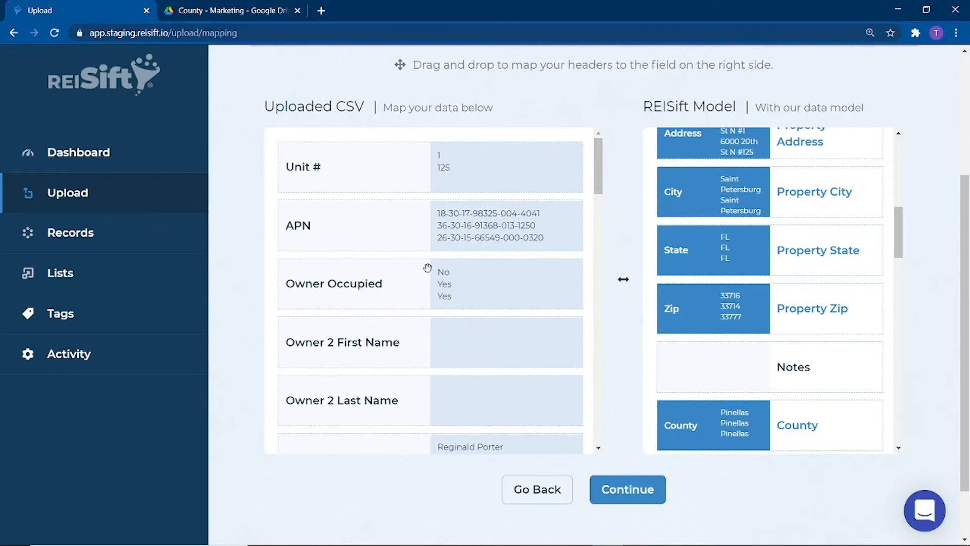
Review and accept the Pinellas Failed Listings column mapping, and assign the upload to the existing Failed Listings list
scroll(683, 303, up, 6)
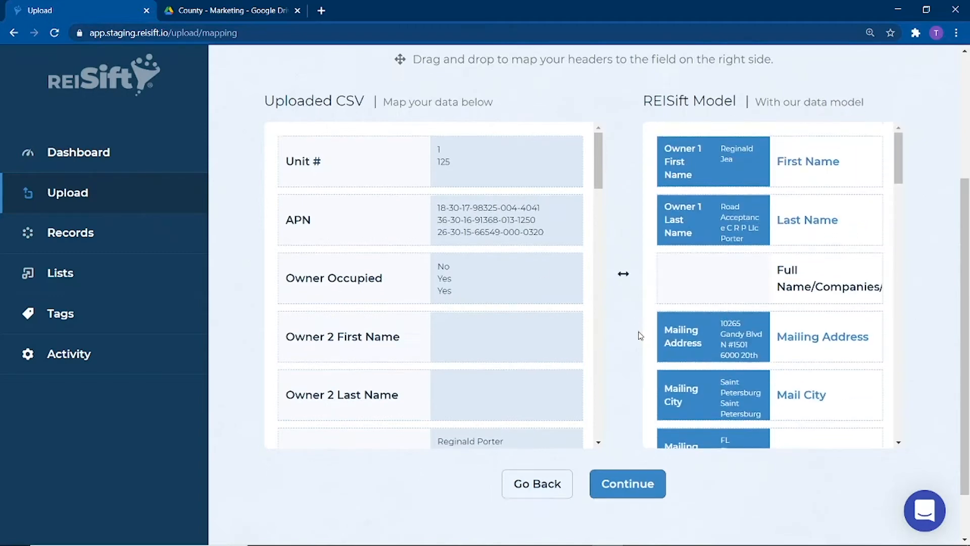
scroll(642, 336, down, 1)
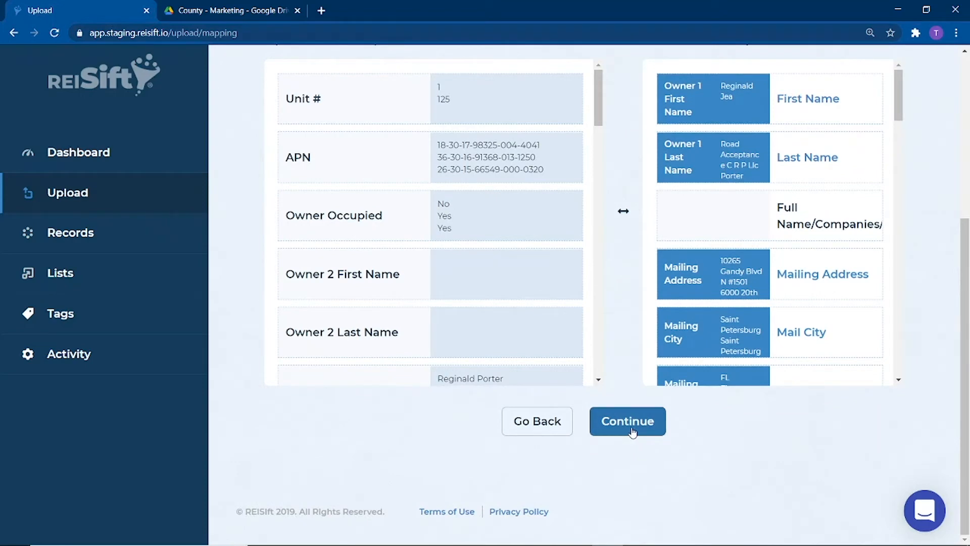
click(630, 431)
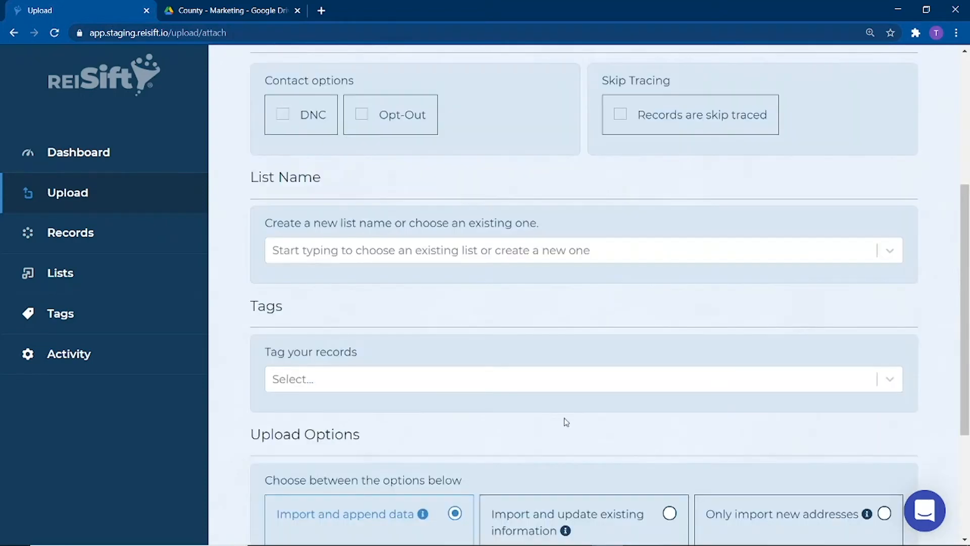
click(334, 249)
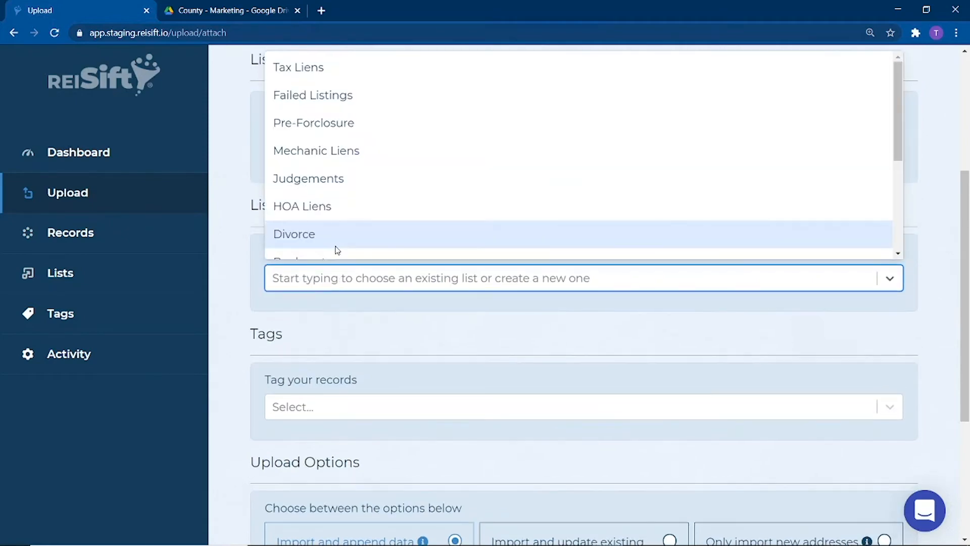
scroll(337, 249, down, 3)
scroll(363, 378, up, 2)
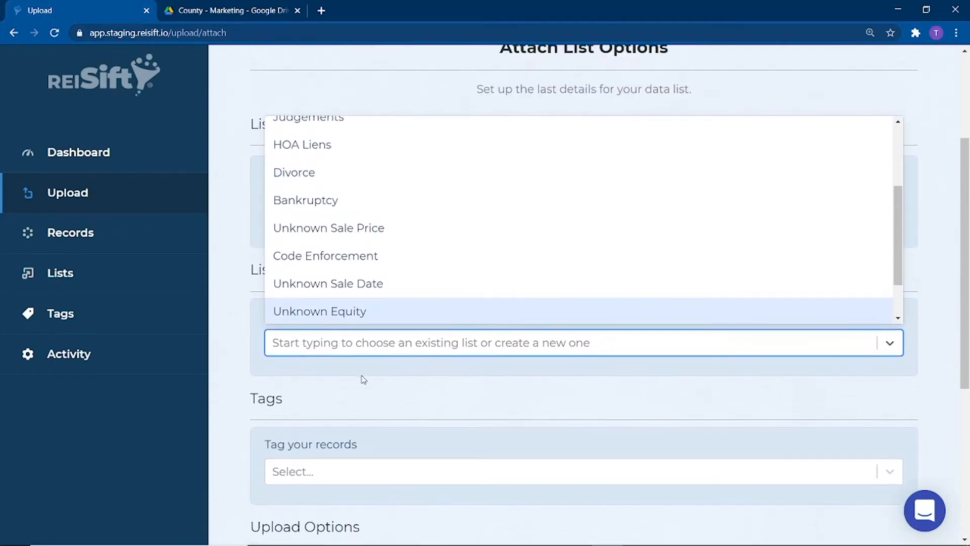
mouse_move(405, 533)
click(513, 533)
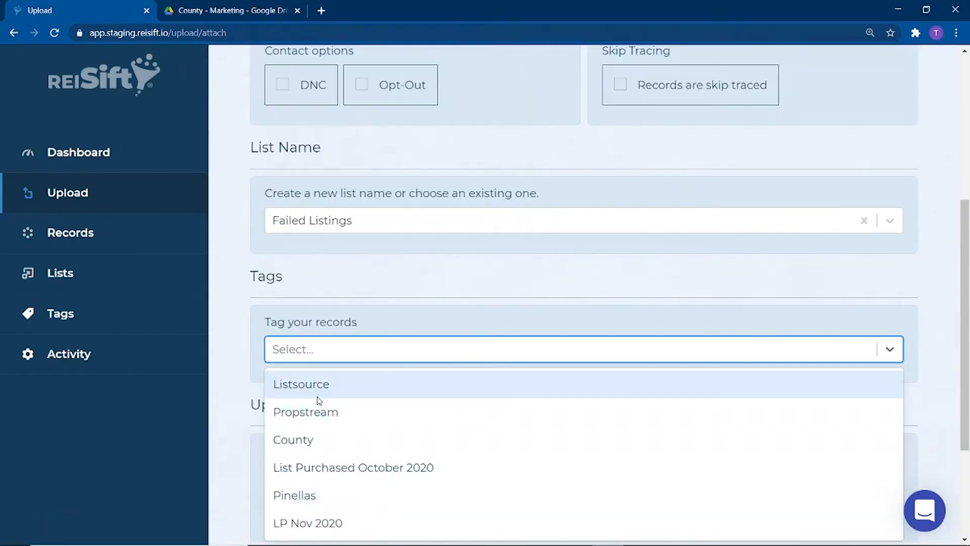
Tag the uploaded records with Propstream, Pinellas and List Purchased October 2020
click(324, 412)
click(384, 362)
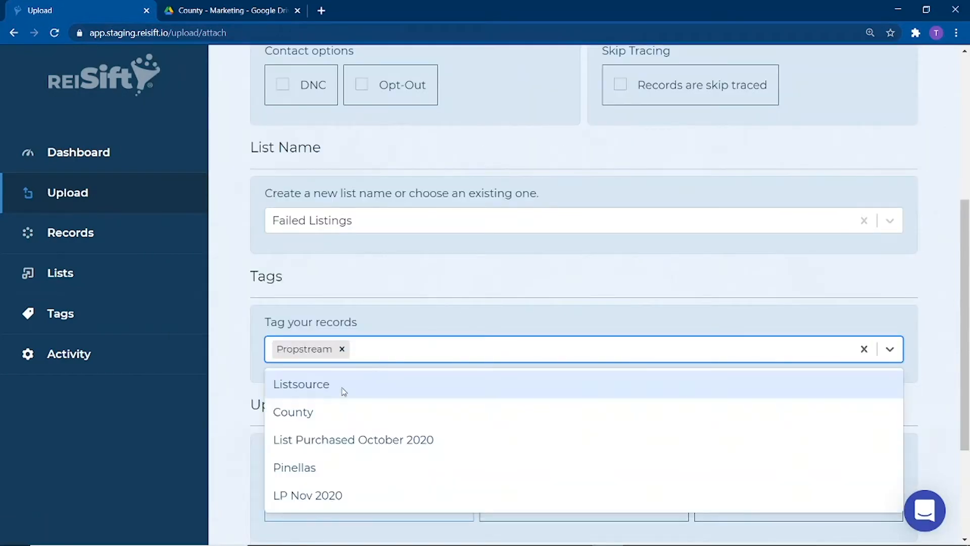
click(332, 465)
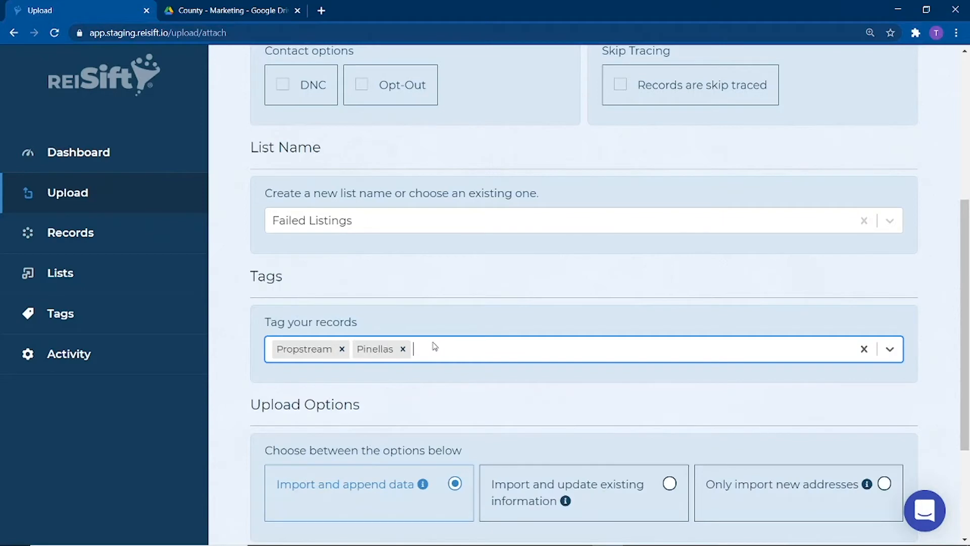
click(457, 358)
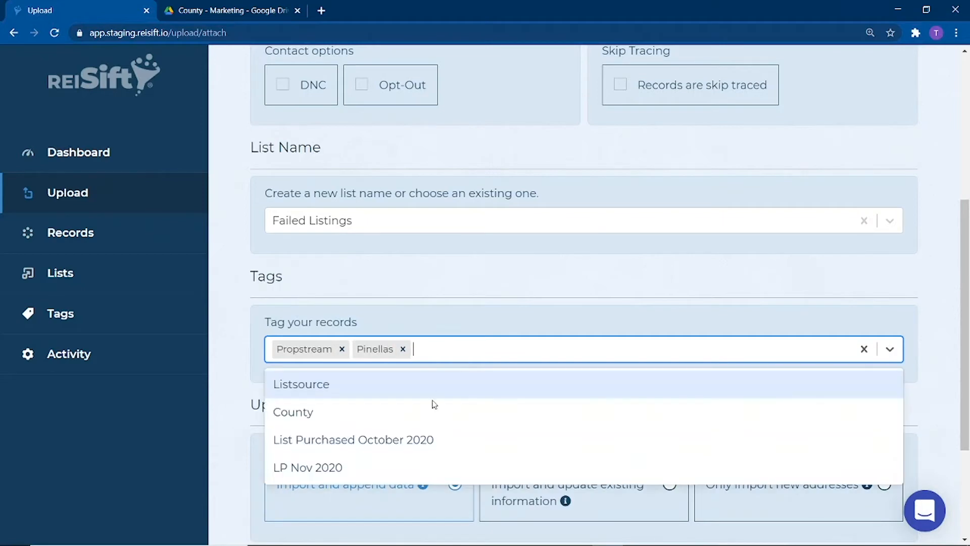
click(411, 441)
Set the Failed Listings upload to import and update existing information and submit it
click(662, 489)
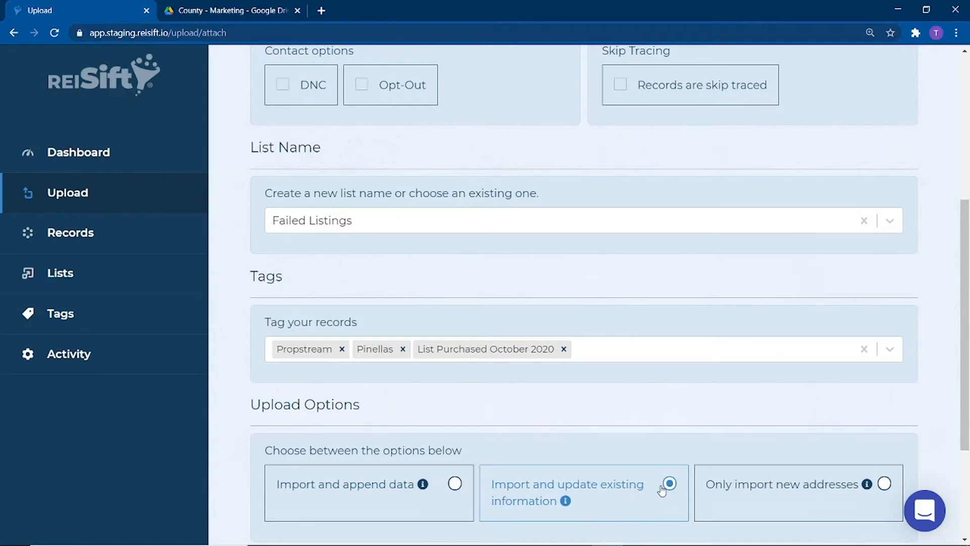
scroll(873, 413, down, 3)
click(881, 419)
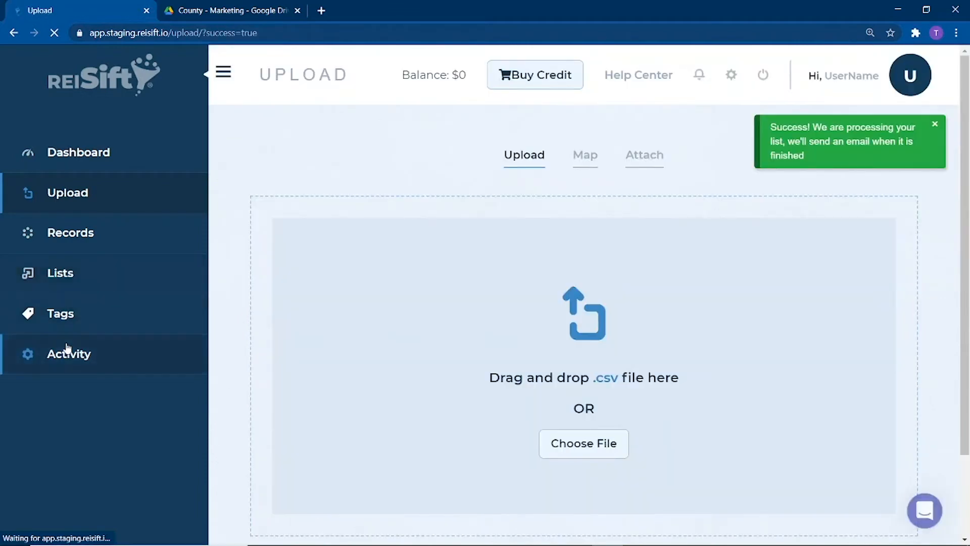
Check the upload activity for the status of the Pinellas Failed Listings and Tax Liens files
click(67, 349)
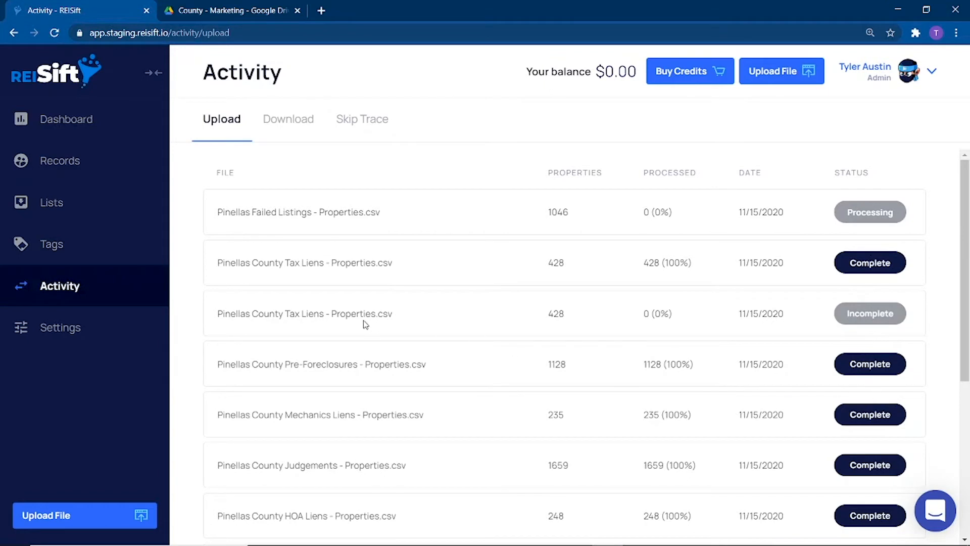
drag(346, 313, 564, 316)
click(563, 316)
drag(273, 268, 778, 277)
click(277, 214)
Browse the property records and examine the lists and owner details of the first record, then return to the records
click(60, 160)
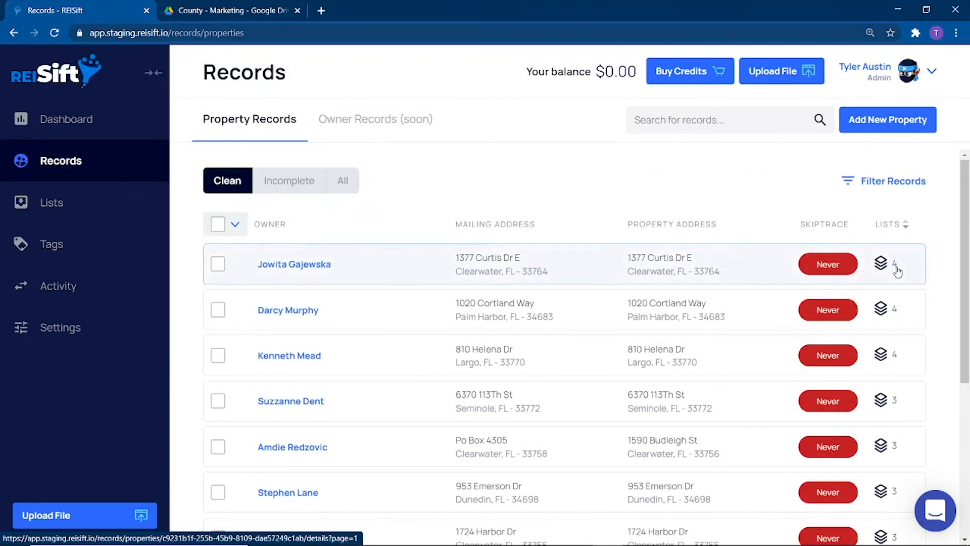
scroll(839, 393, down, 5)
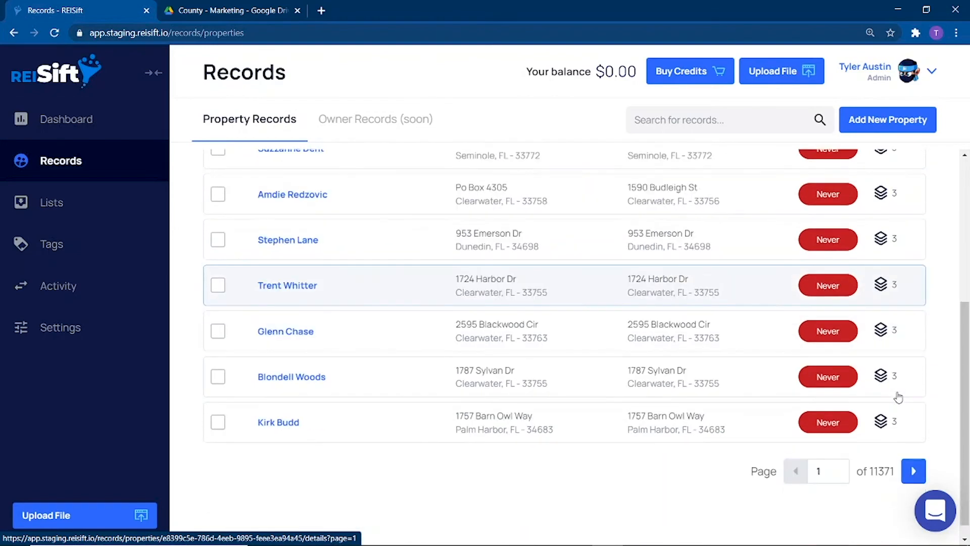
scroll(853, 420, up, 5)
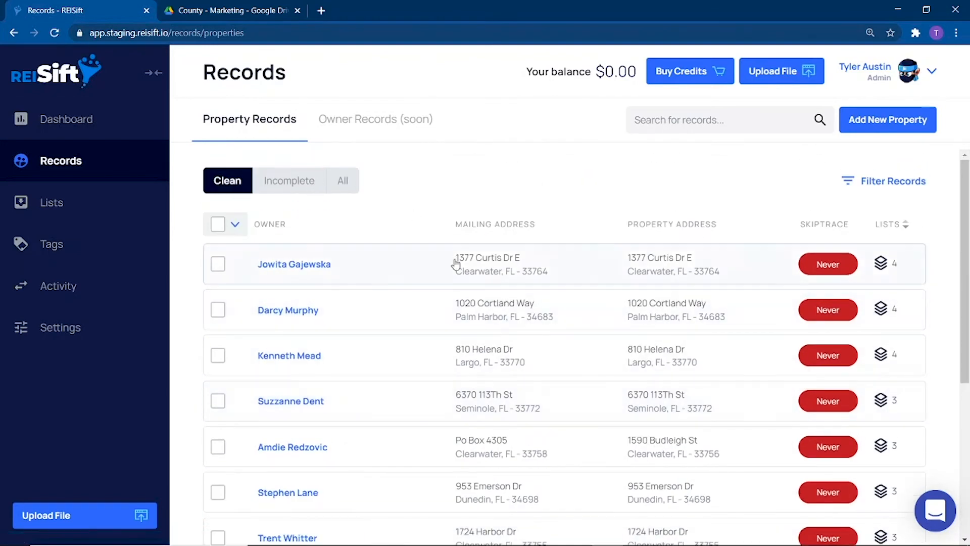
click(374, 275)
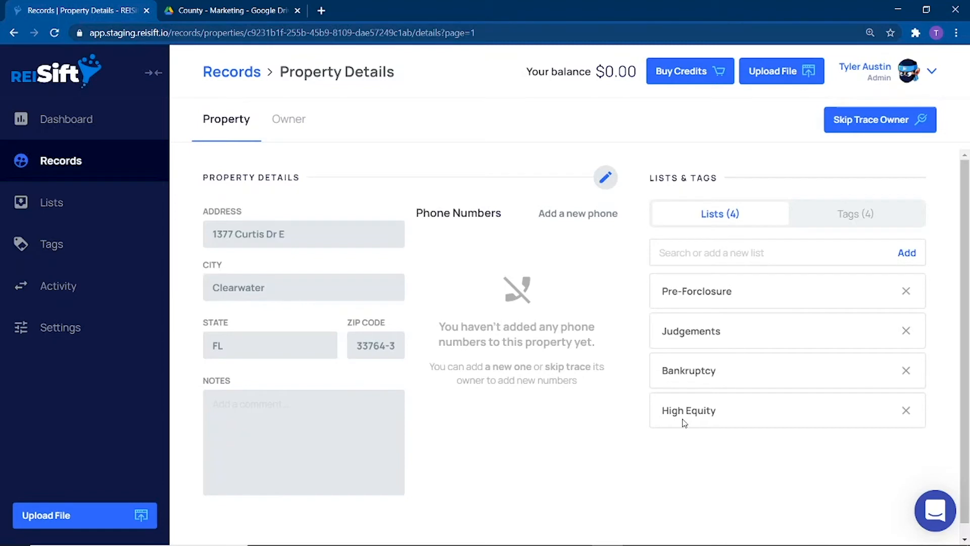
click(296, 122)
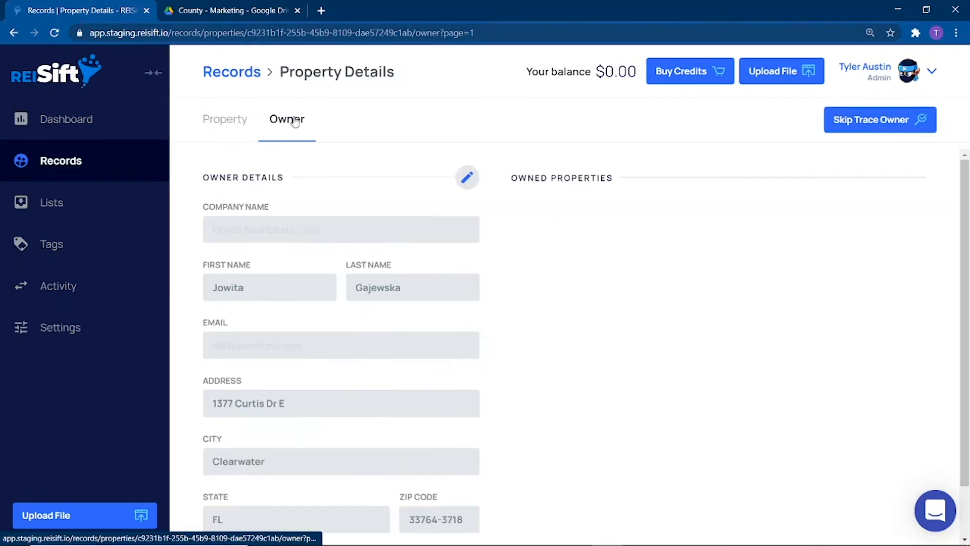
click(242, 76)
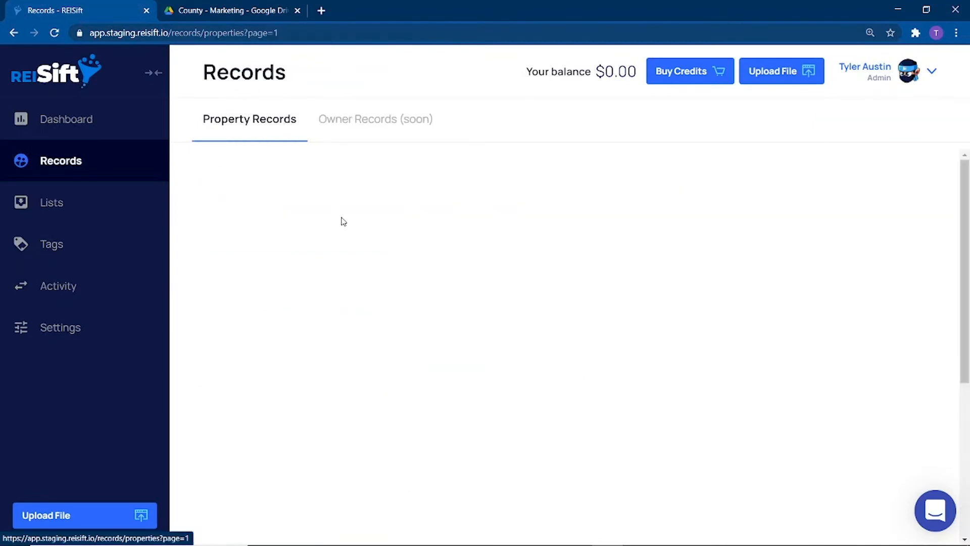
Look up the owned properties of several other multi-list records, and recheck the Failed Listings file's upload progress
click(281, 351)
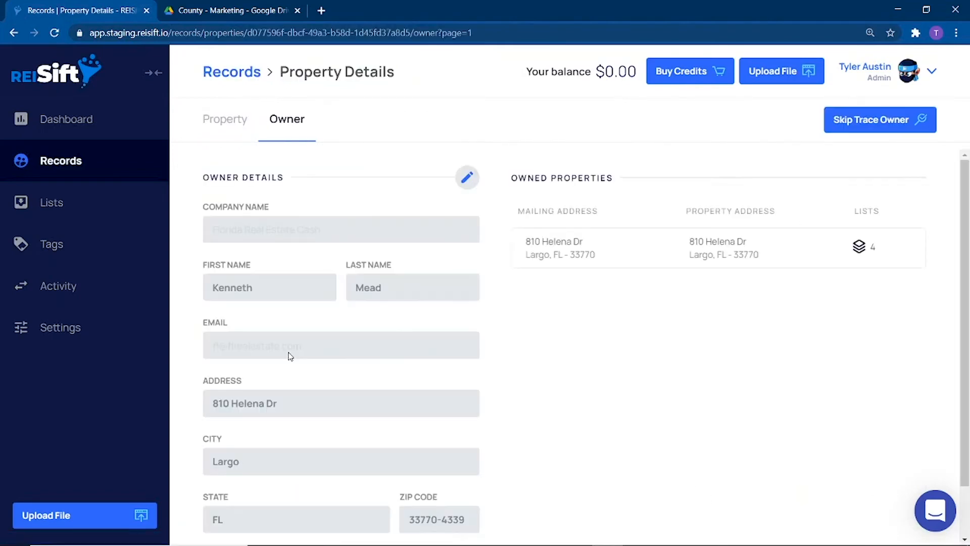
click(243, 75)
scroll(401, 404, down, 2)
click(288, 364)
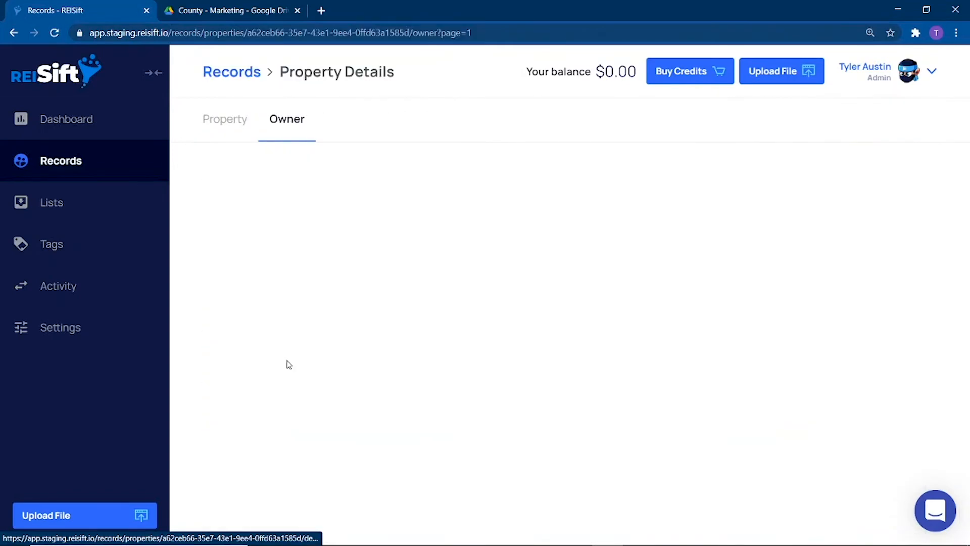
click(235, 73)
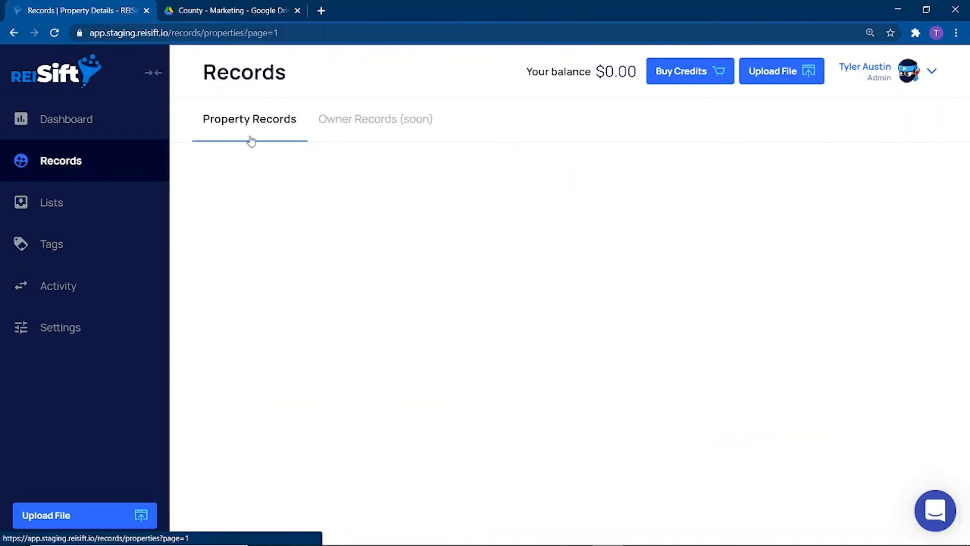
click(349, 435)
click(232, 71)
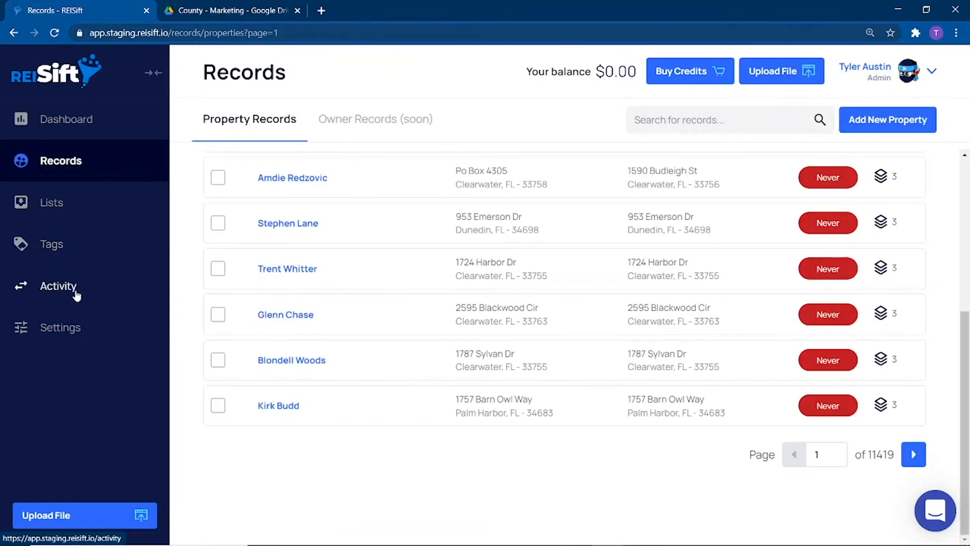
click(76, 292)
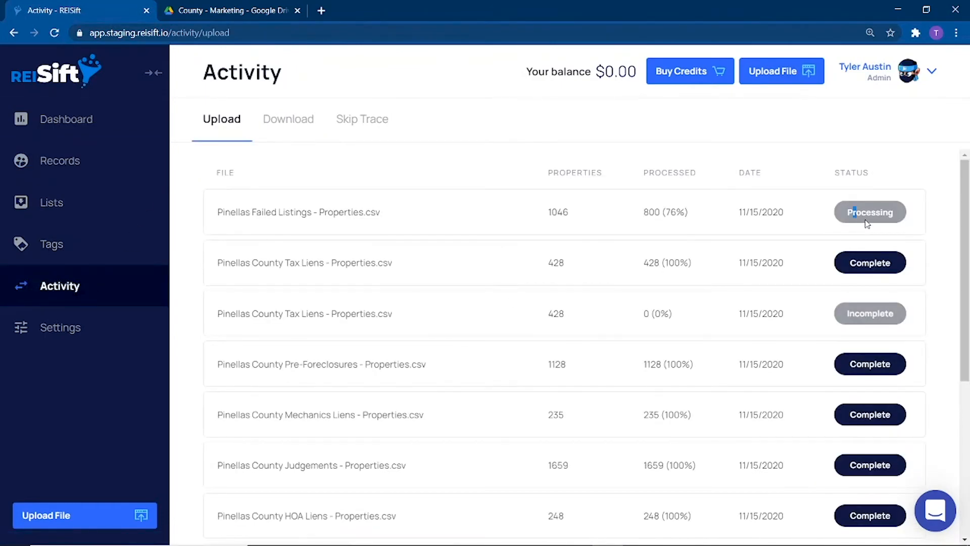
Filter the property records to vacant properties that are in a minimum of 2 lists
click(71, 165)
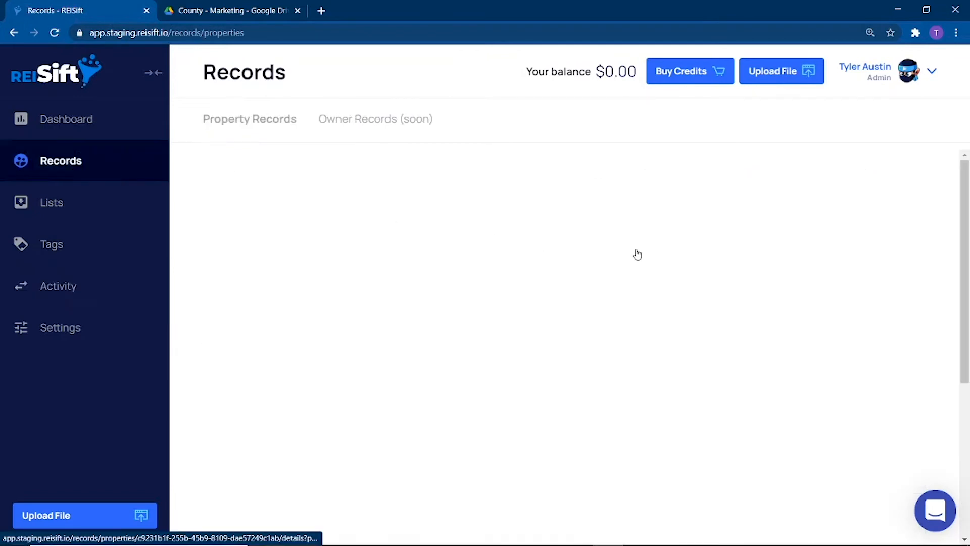
click(919, 181)
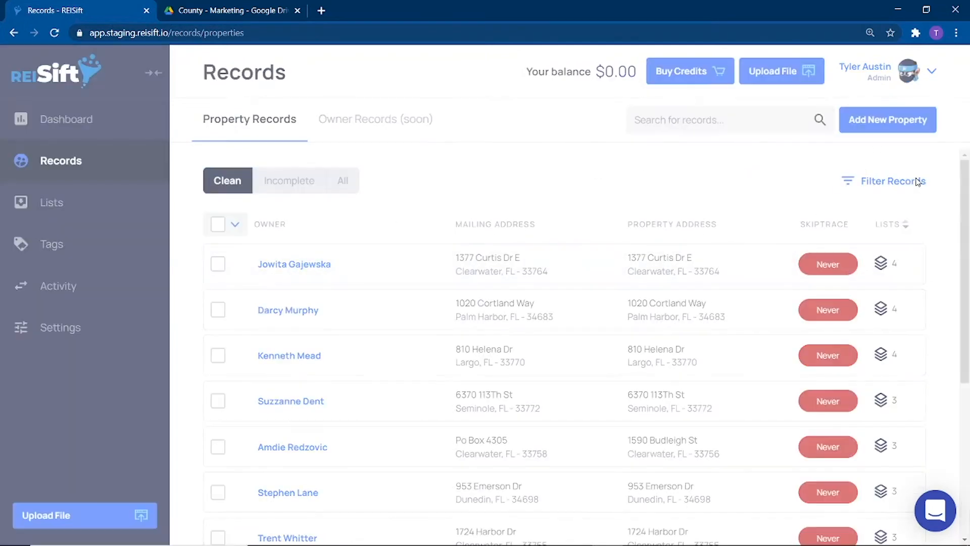
scroll(877, 364, down, 5)
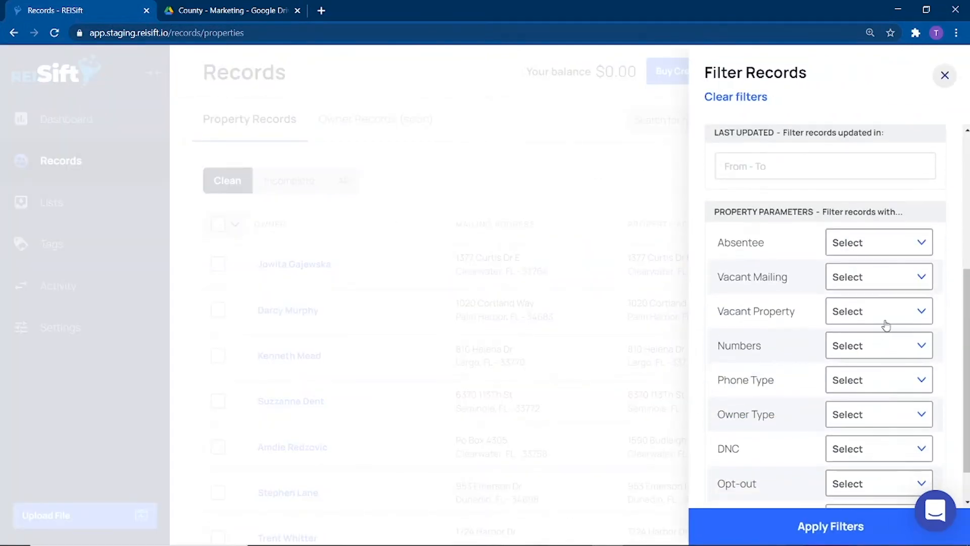
click(886, 324)
click(854, 376)
scroll(789, 303, up, 4)
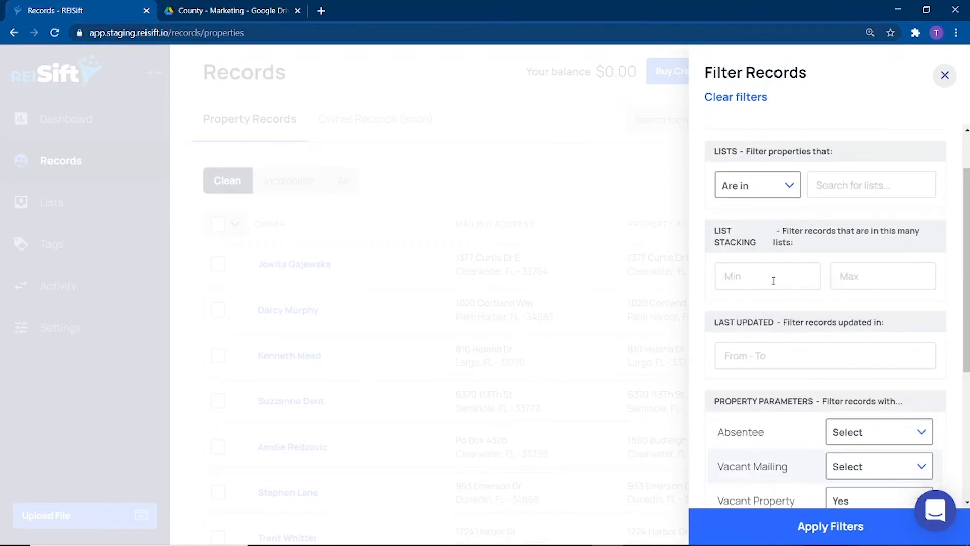
click(774, 281)
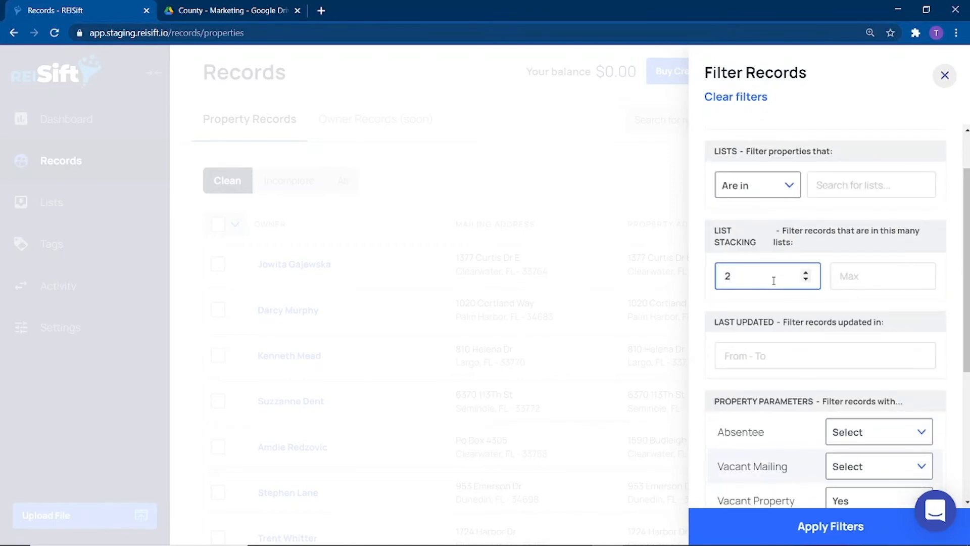
click(803, 526)
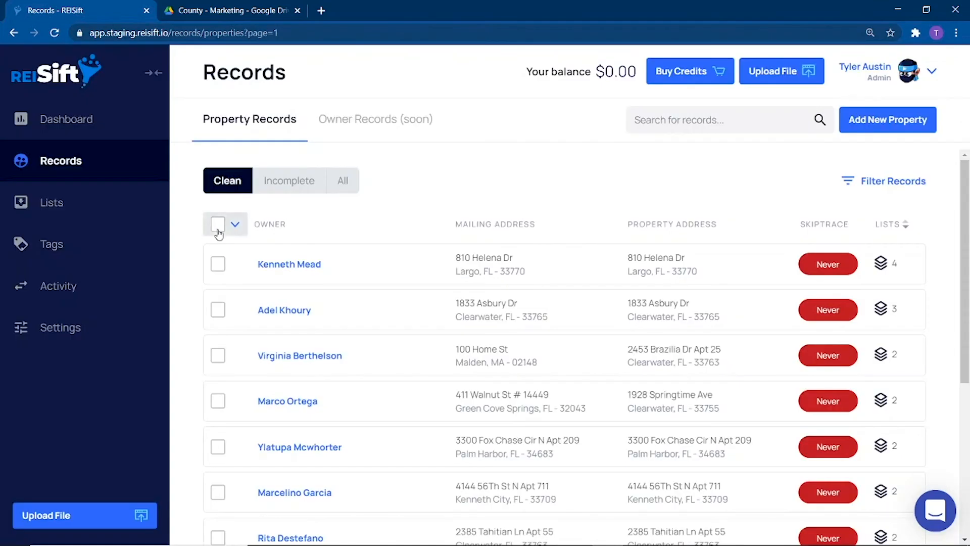
Check how many clean records match the filter and look through the first page of results
click(235, 225)
click(367, 214)
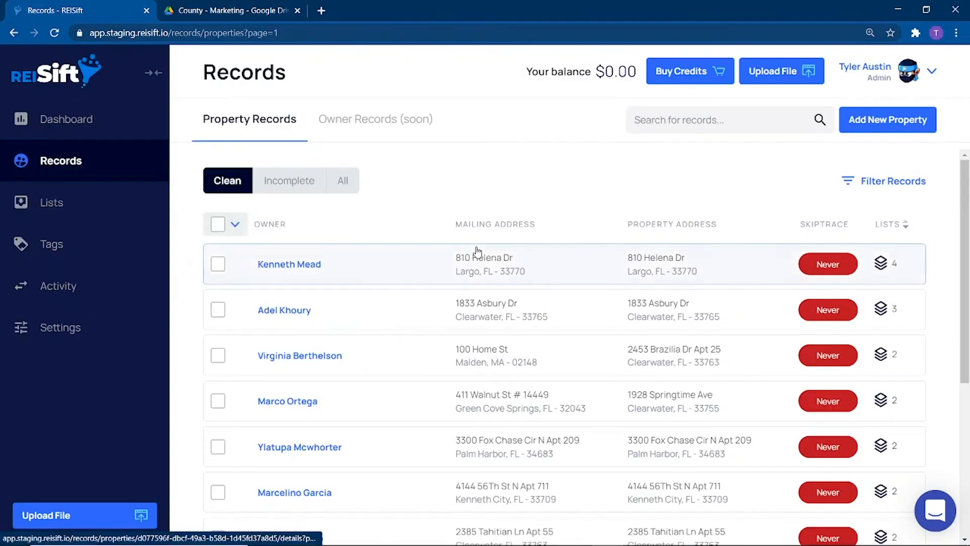
scroll(537, 282, down, 5)
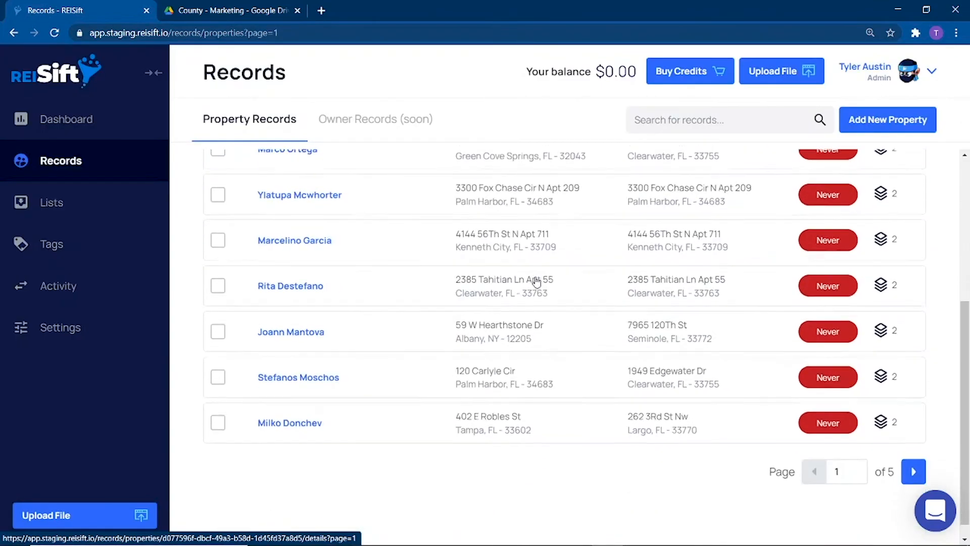
scroll(535, 283, up, 5)
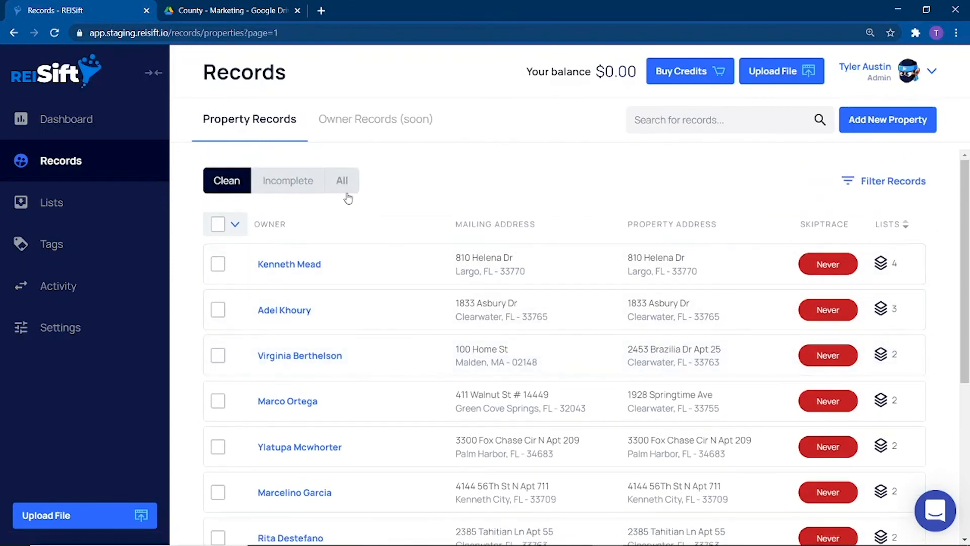
Check how many filtered records there are among all records and among the incomplete ones
click(344, 182)
click(236, 225)
click(290, 182)
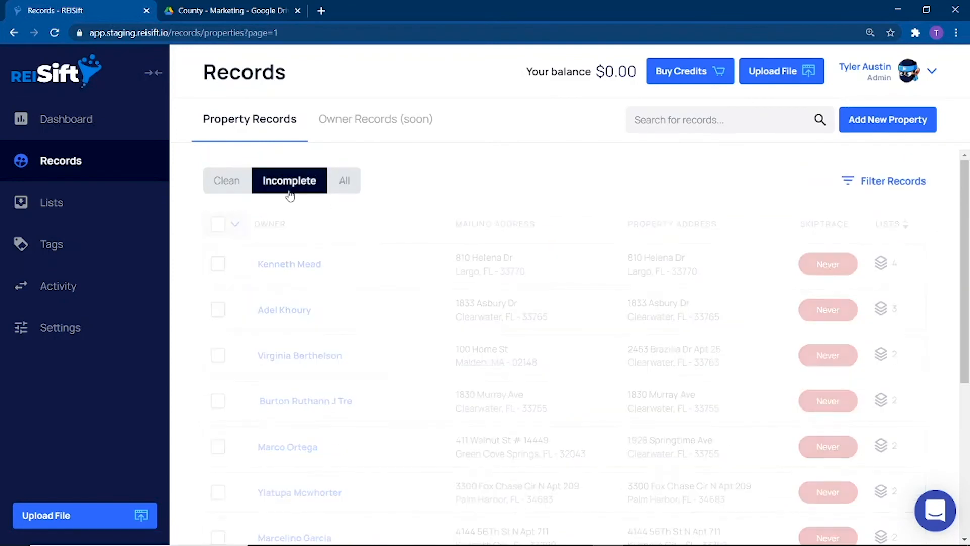
click(241, 228)
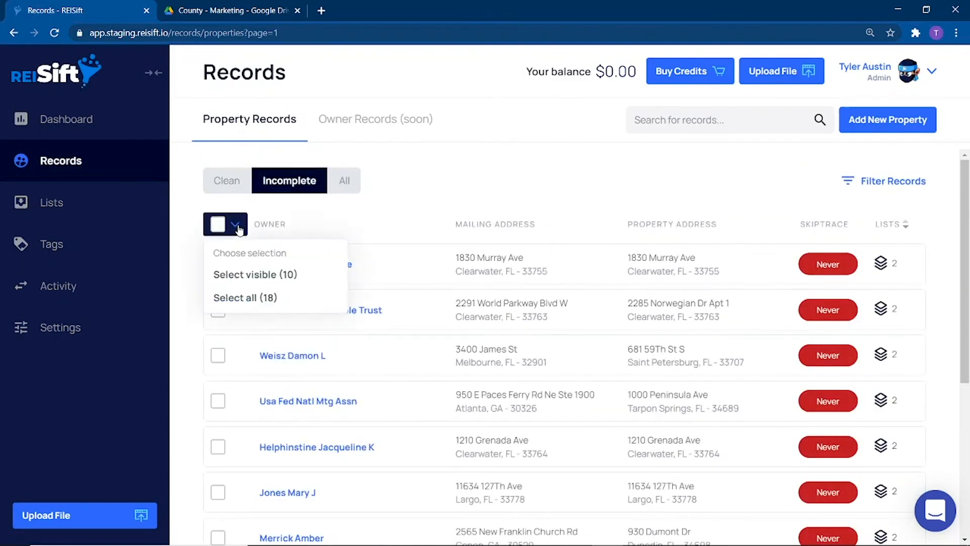
click(422, 215)
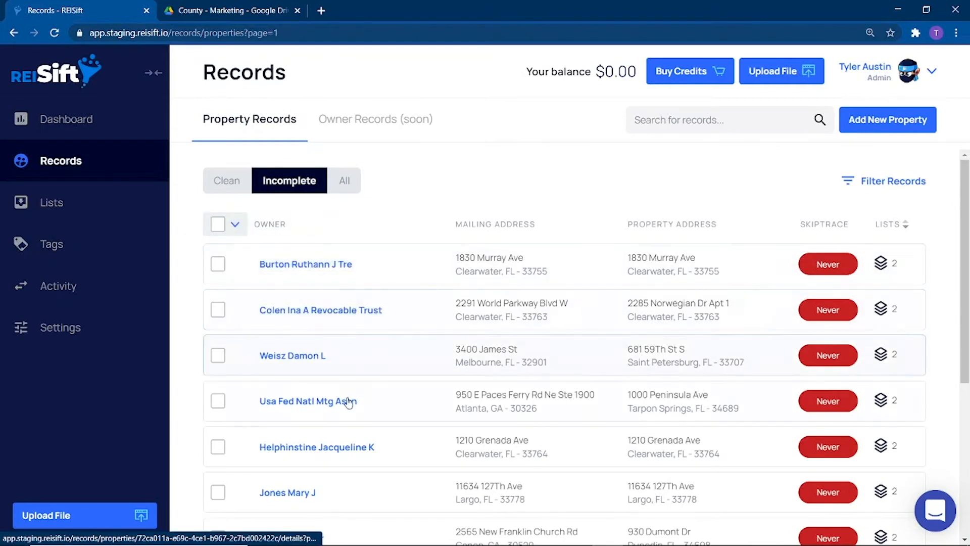
Look through the first page of incomplete records that match the filter
scroll(348, 402, down, 3)
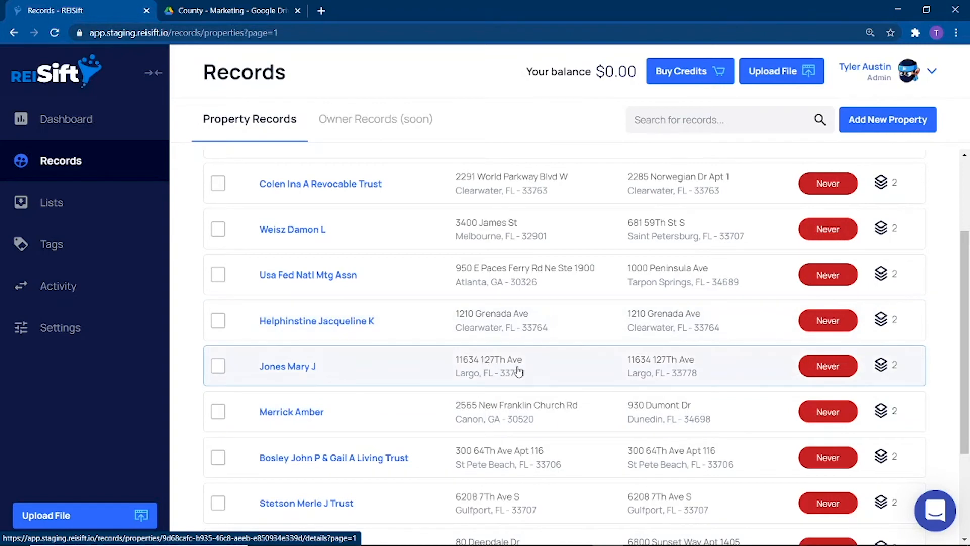
scroll(515, 370, down, 3)
scroll(516, 421, up, 5)
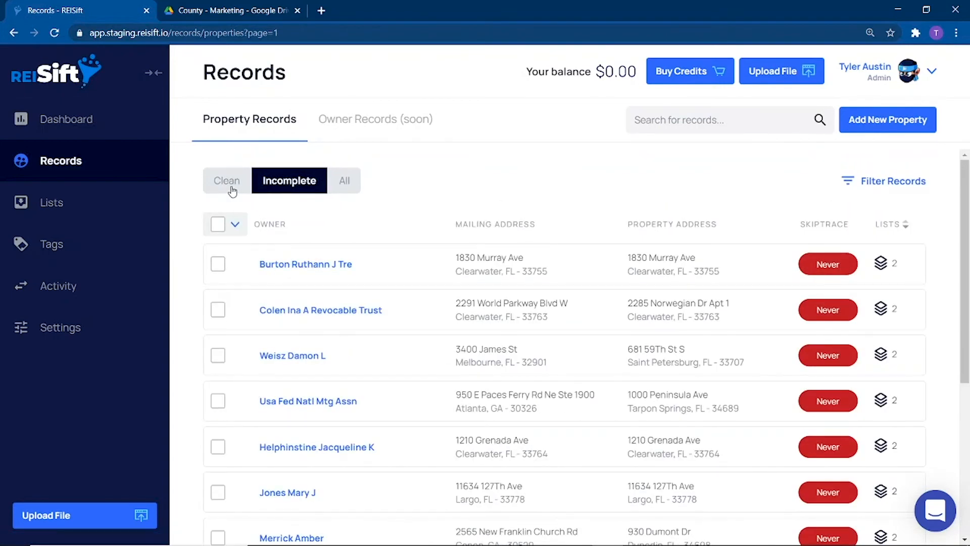
Return to the clean property records and clear all record filters
click(232, 191)
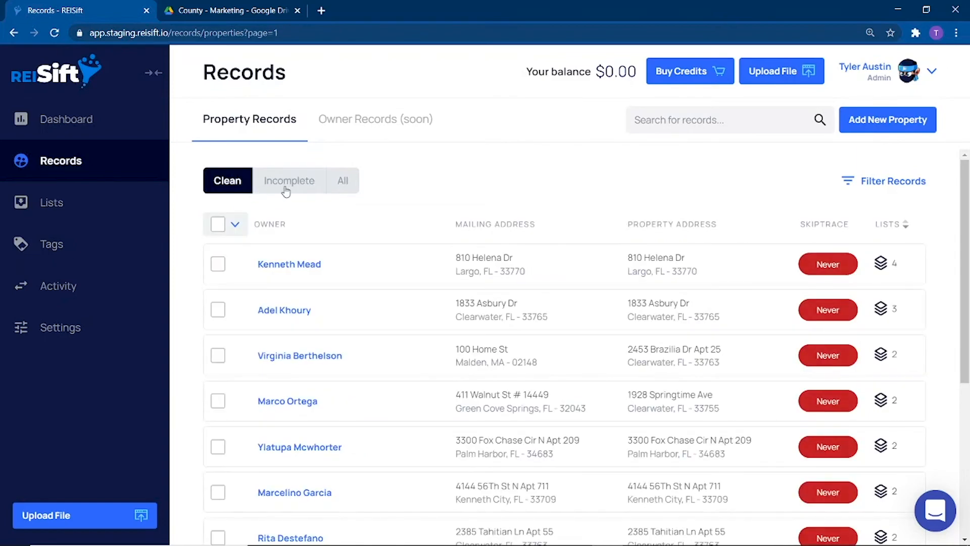
click(899, 183)
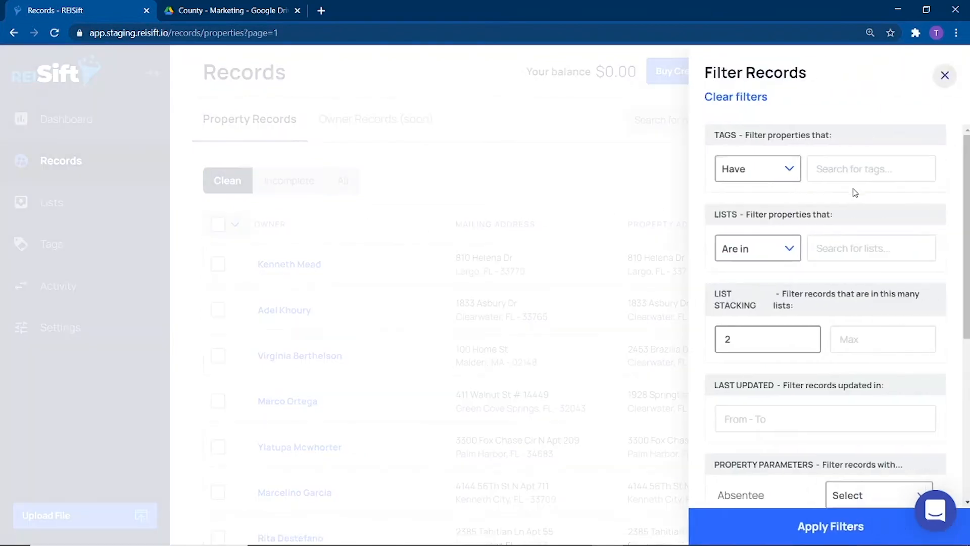
click(744, 101)
Check the upload statuses of the files and the property counts of the active lists, including Code Enforcement
click(81, 286)
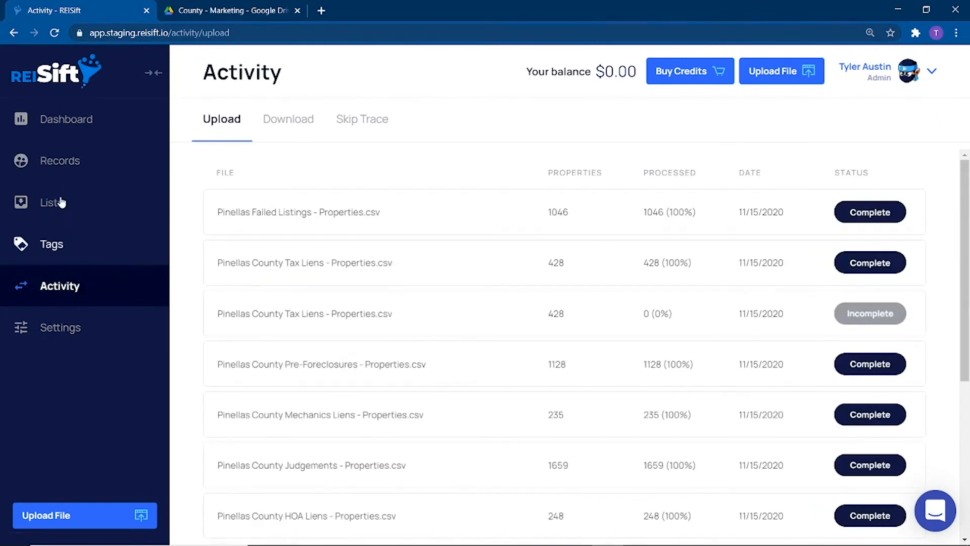
click(32, 206)
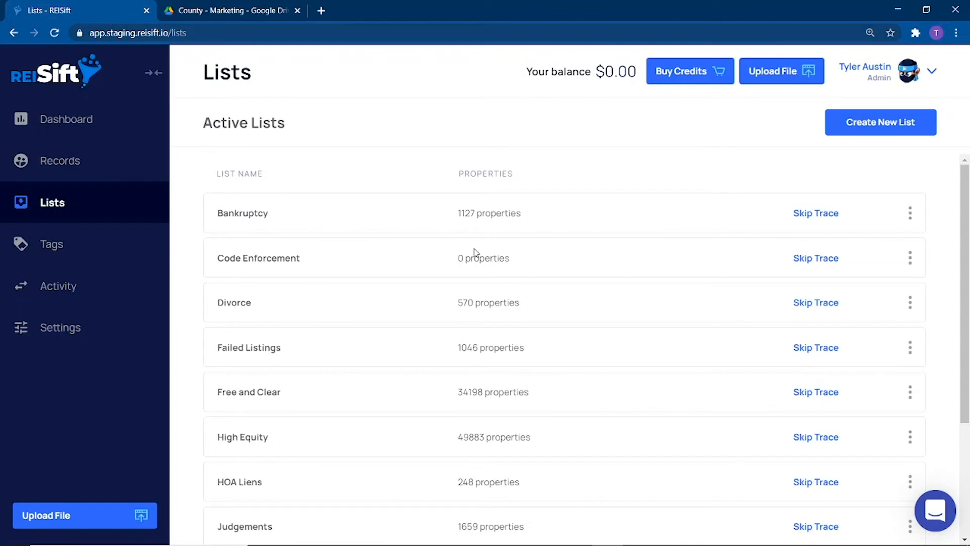
drag(460, 258, 507, 266)
click(502, 263)
triple_click(493, 261)
click(382, 266)
scroll(382, 266, down, 3)
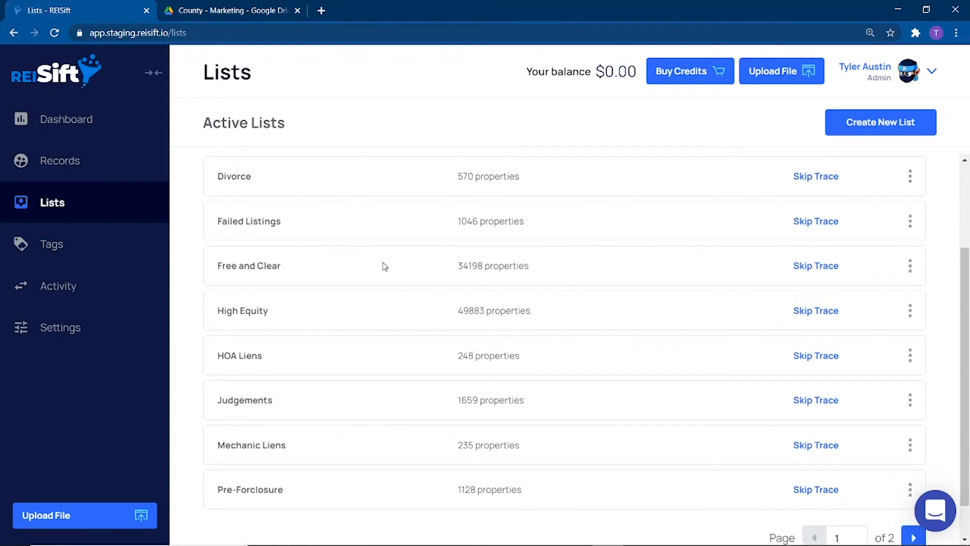
scroll(327, 283, down, 1)
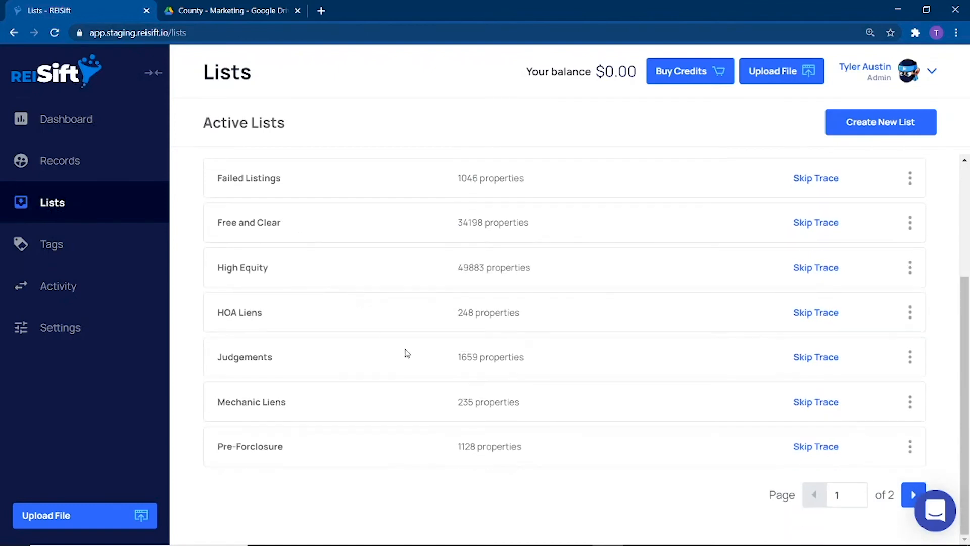
scroll(438, 378, up, 4)
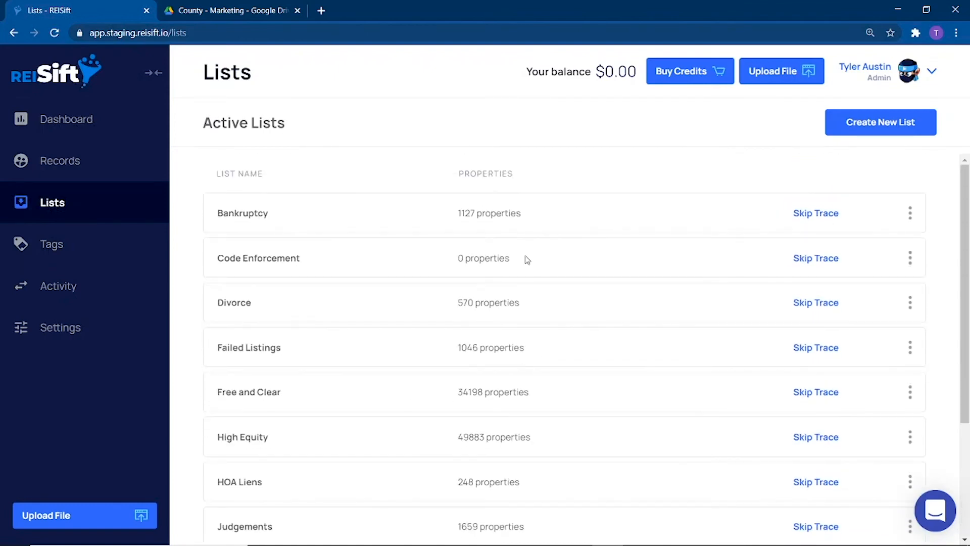
Examine the property counts of the active tags, including List Purchased October 2020, Listsource, Pinellas and Propstream
click(65, 254)
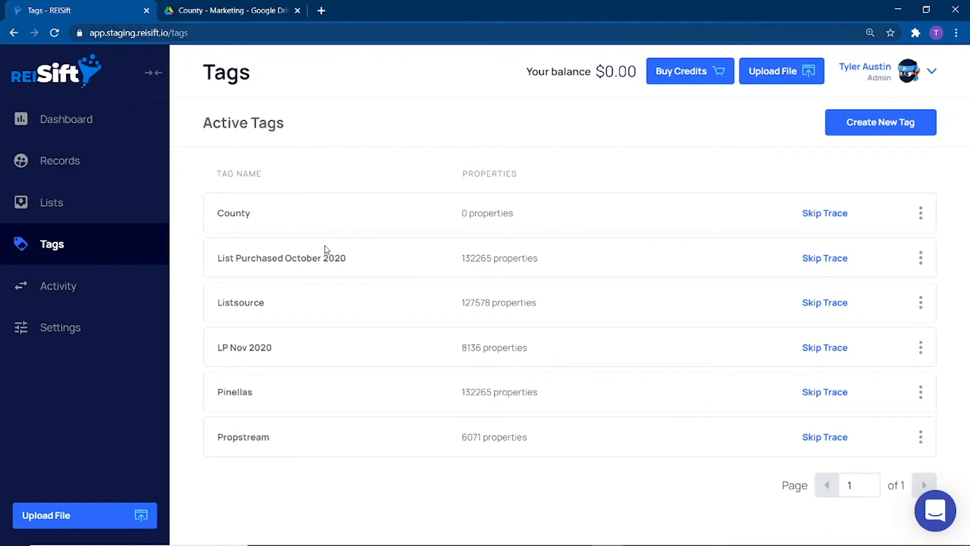
triple_click(475, 259)
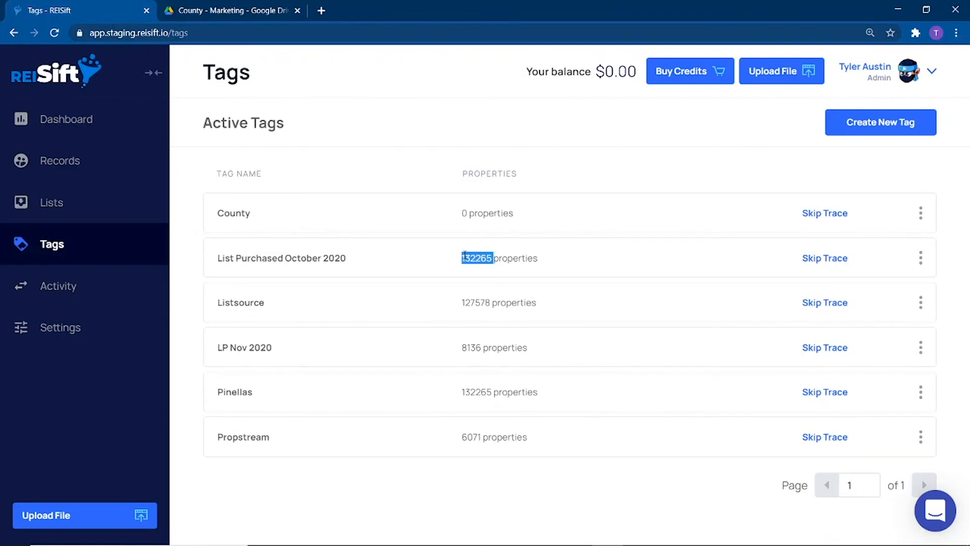
double_click(480, 300)
click(480, 300)
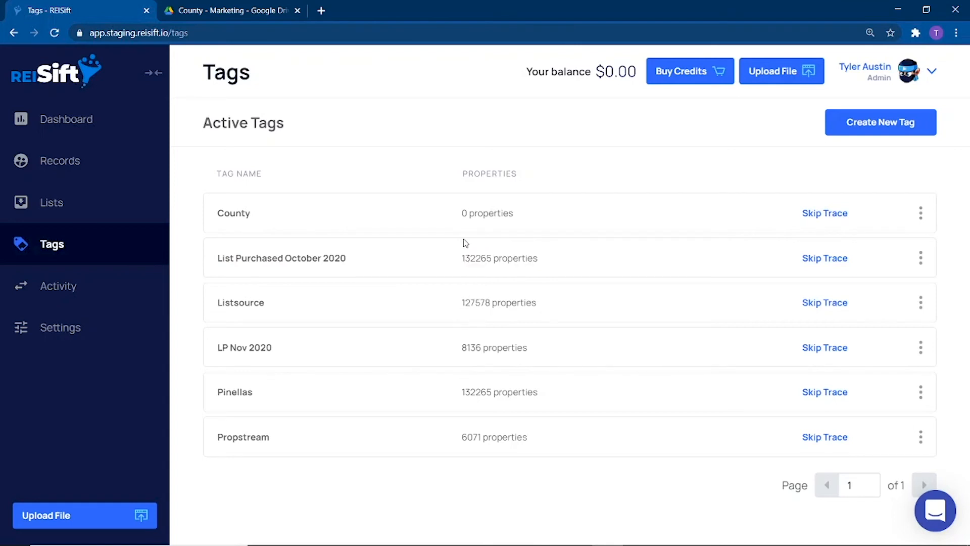
double_click(471, 391)
double_click(471, 437)
click(554, 393)
Open the property details of the second clean record and review the lists it belongs to
click(63, 171)
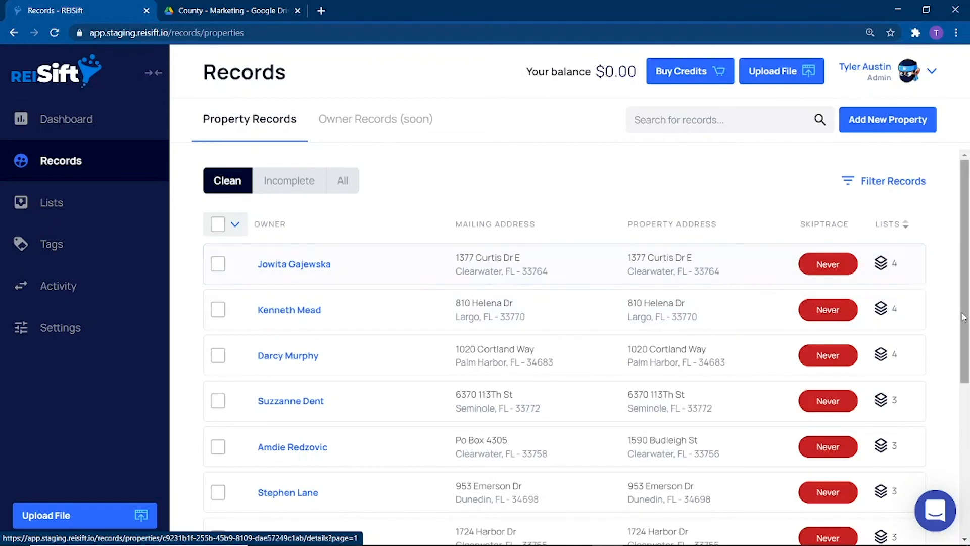
click(689, 321)
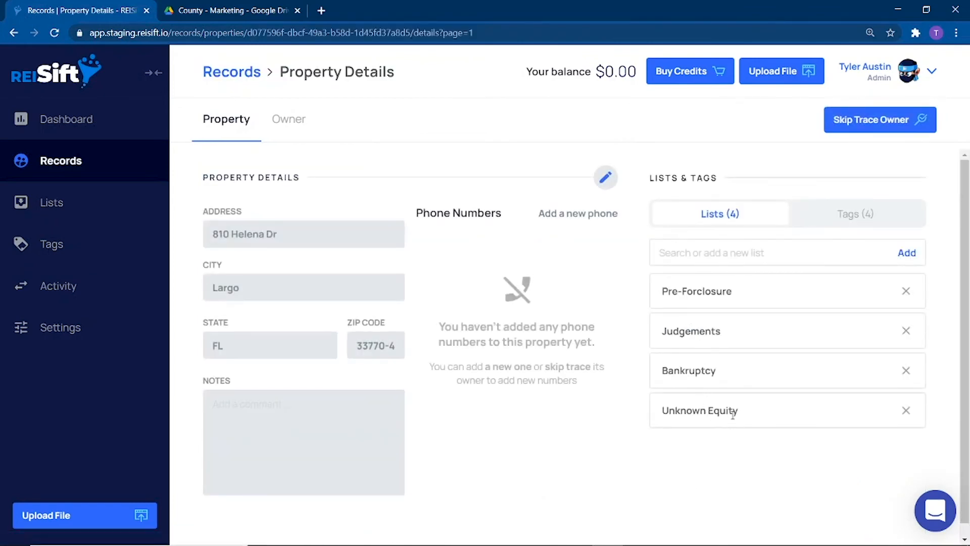
double_click(674, 365)
double_click(674, 340)
double_click(685, 286)
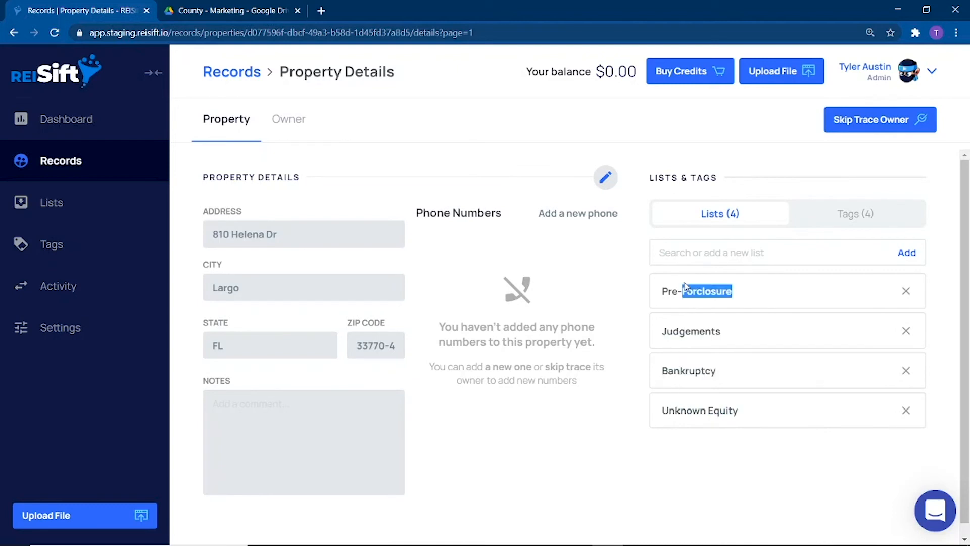
click(698, 336)
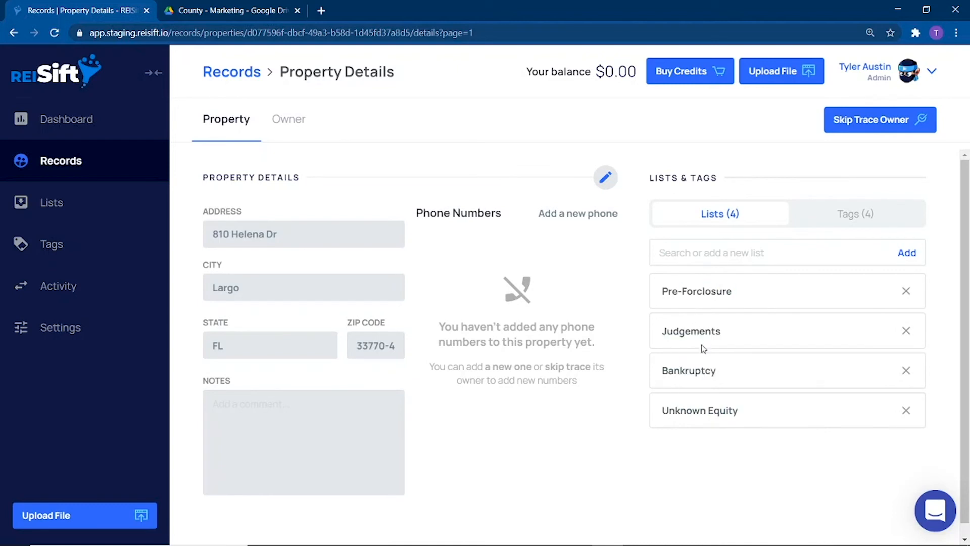
Review the tags assigned to this property and return to the property records
click(882, 221)
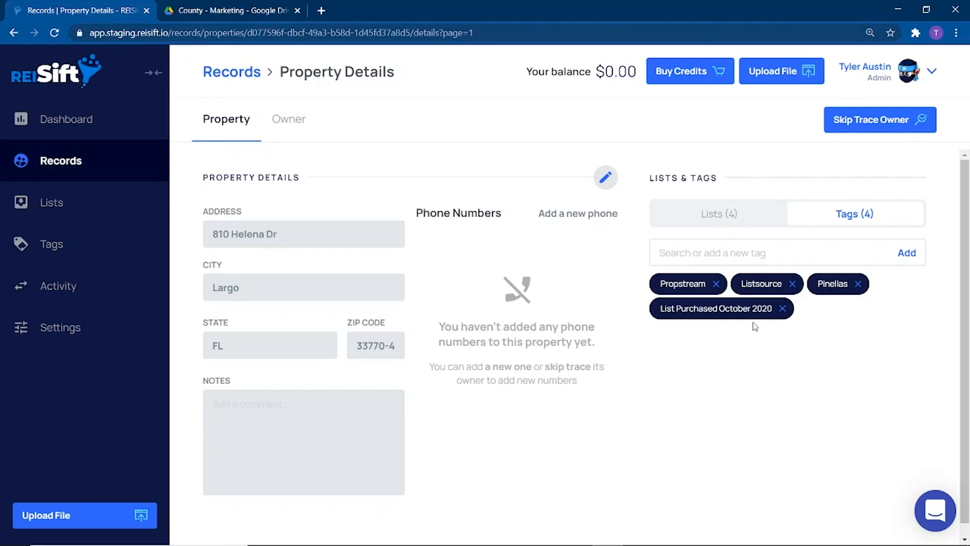
double_click(734, 305)
click(743, 337)
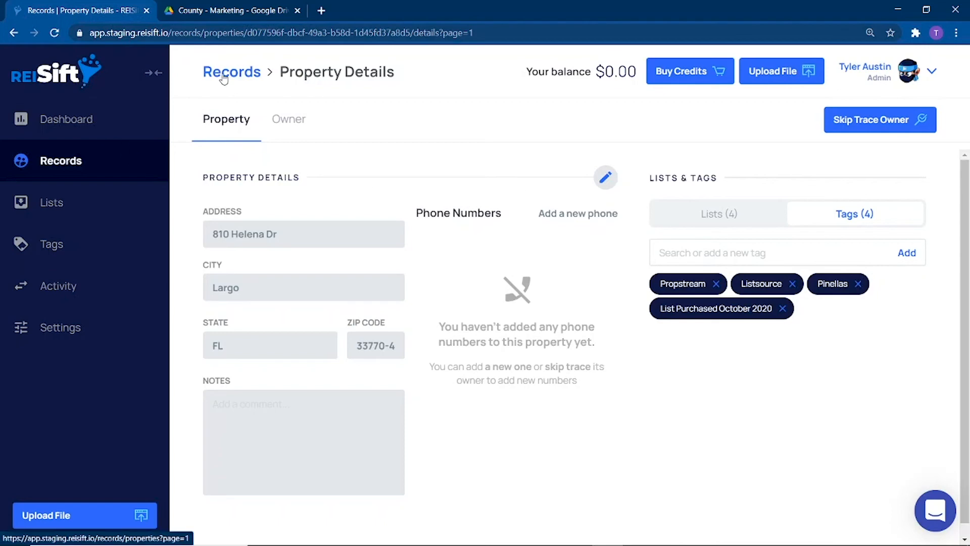
click(257, 73)
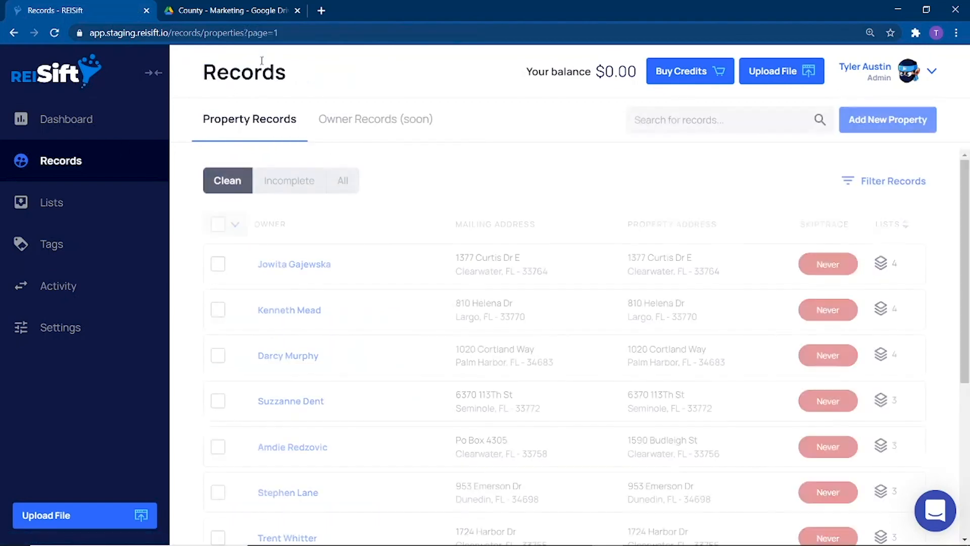